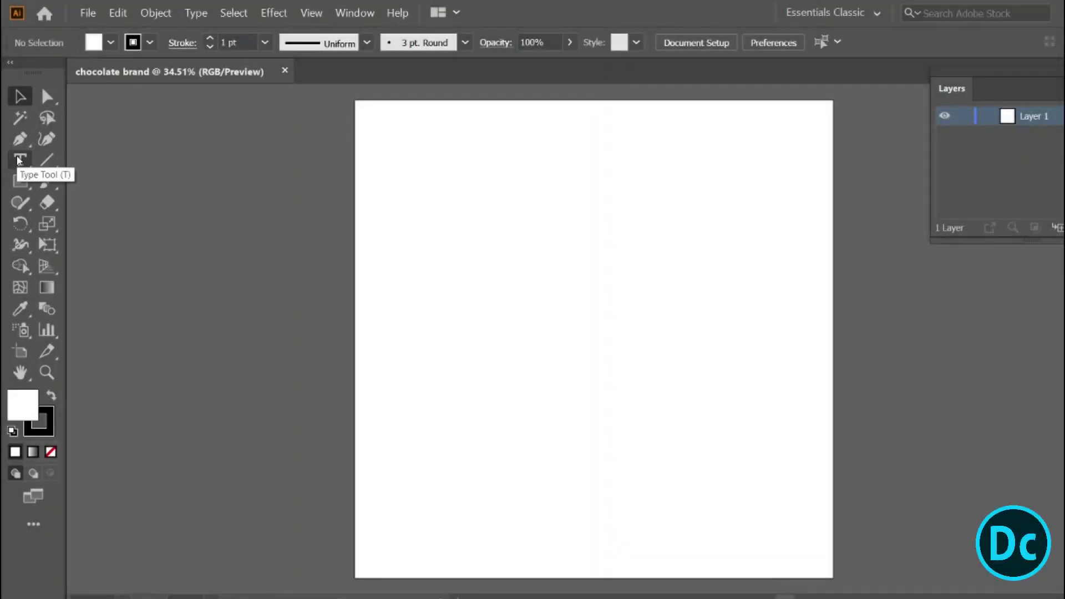
Type DIABETES on the artboard, scale it up large and drag it to the lower middle.
left_click(19, 160)
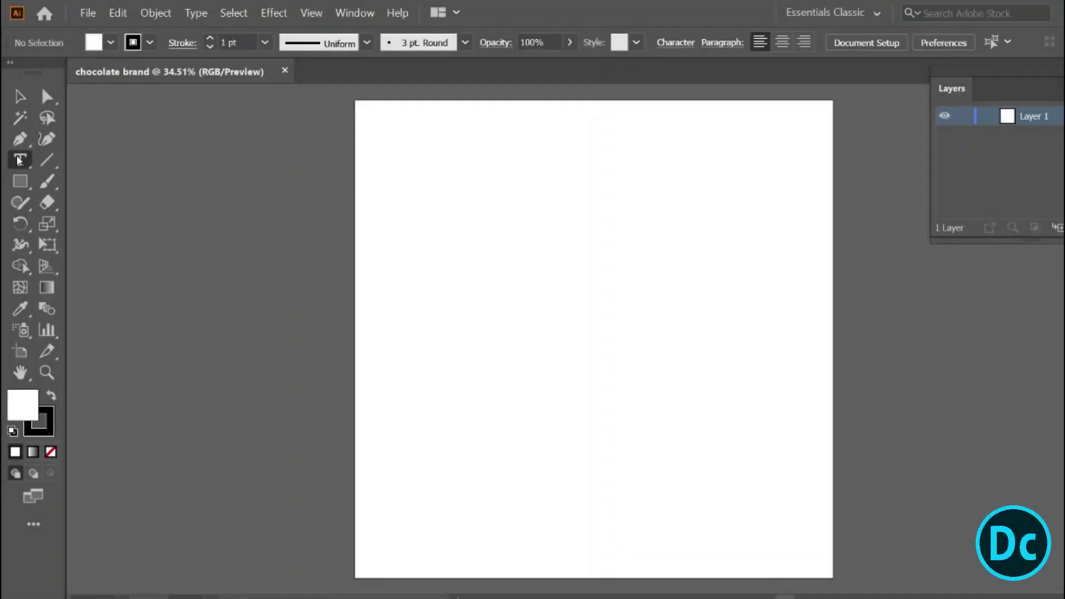
left_click(402, 271)
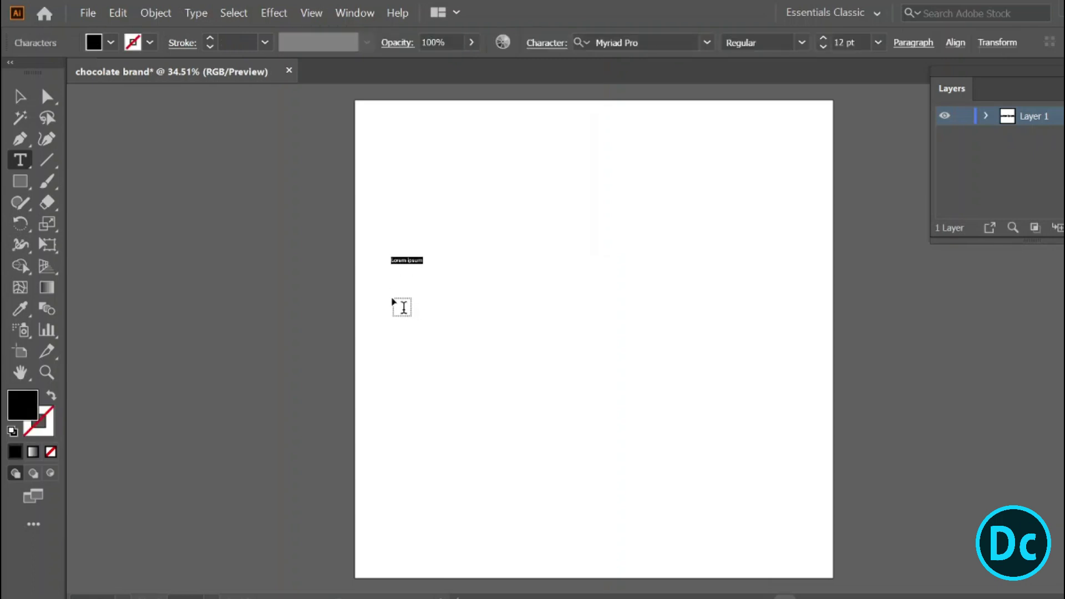
type("DIABETES")
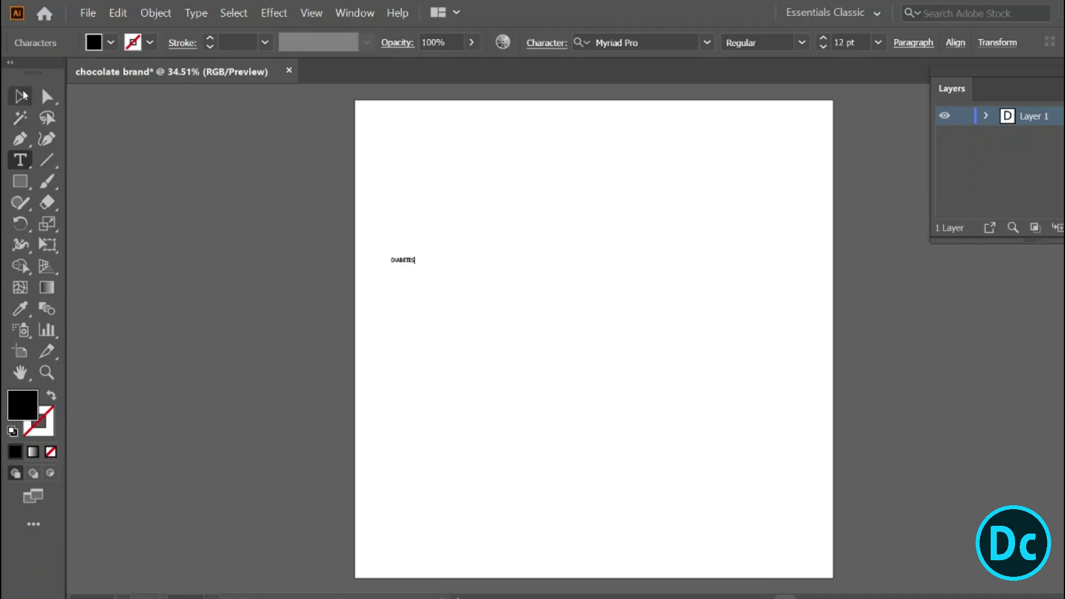
left_click(20, 97)
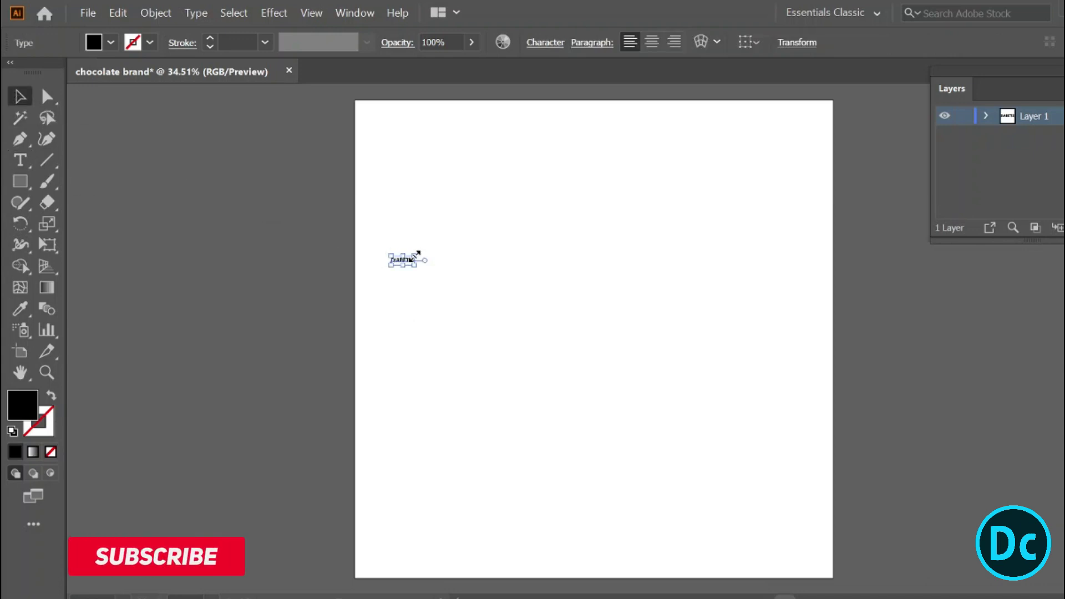
left_click_drag(416, 253, 739, 161)
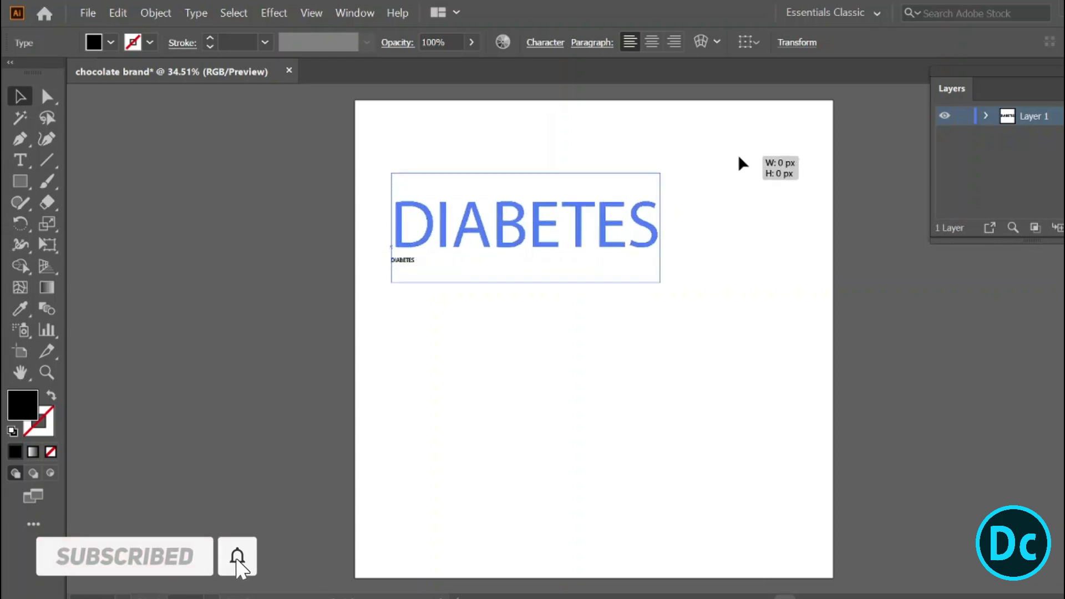
left_click_drag(580, 240, 639, 410)
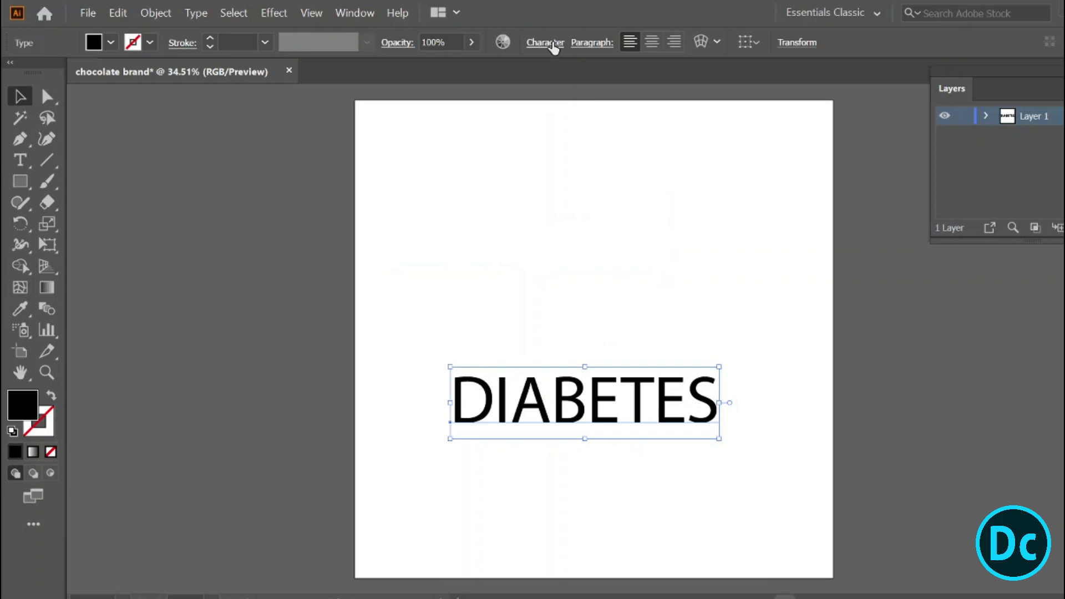
Give DIABETES the Snickers Normal font at 85 pt and move it to the upper middle.
left_click(545, 43)
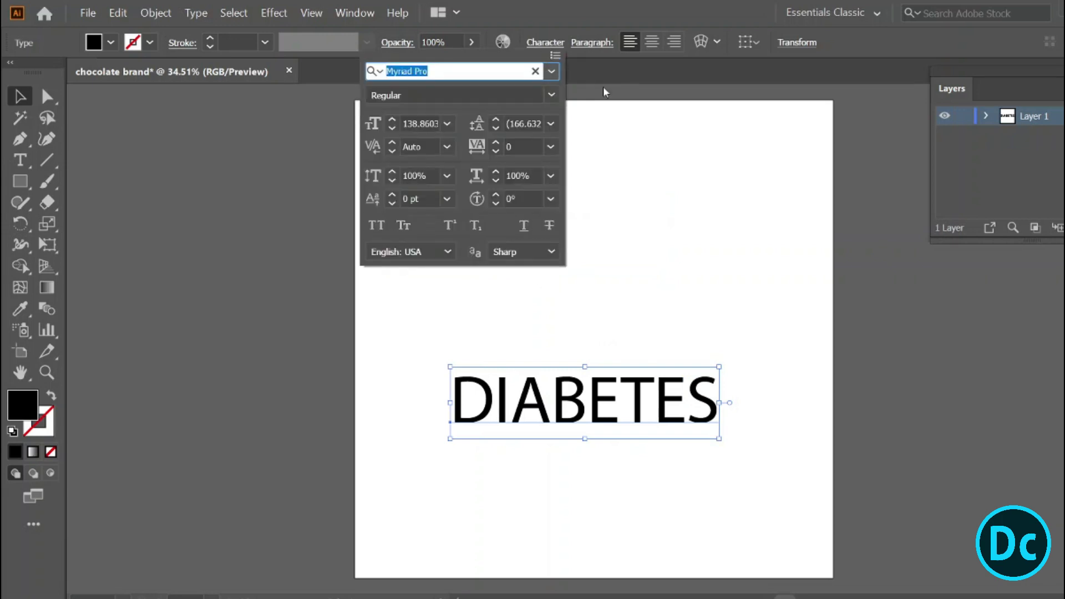
left_click(550, 72)
left_click(550, 72)
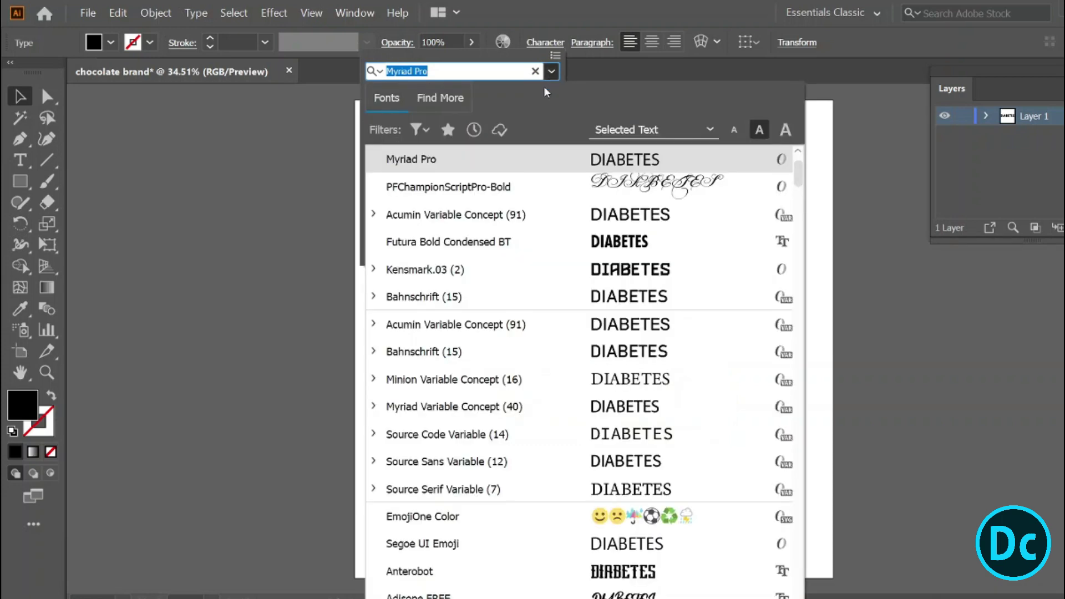
left_click_drag(800, 177, 800, 162)
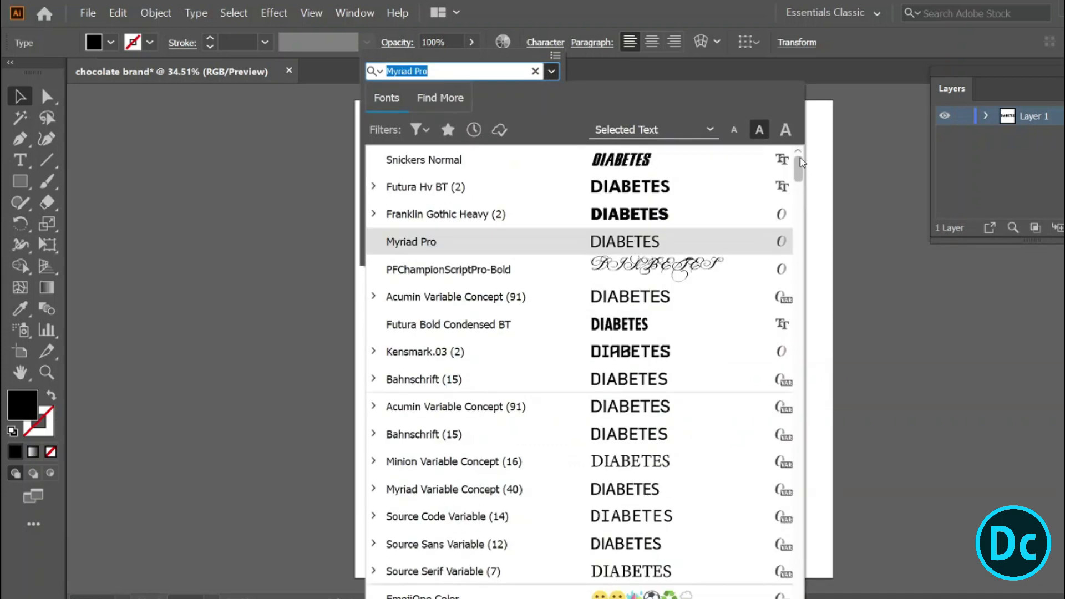
left_click(488, 164)
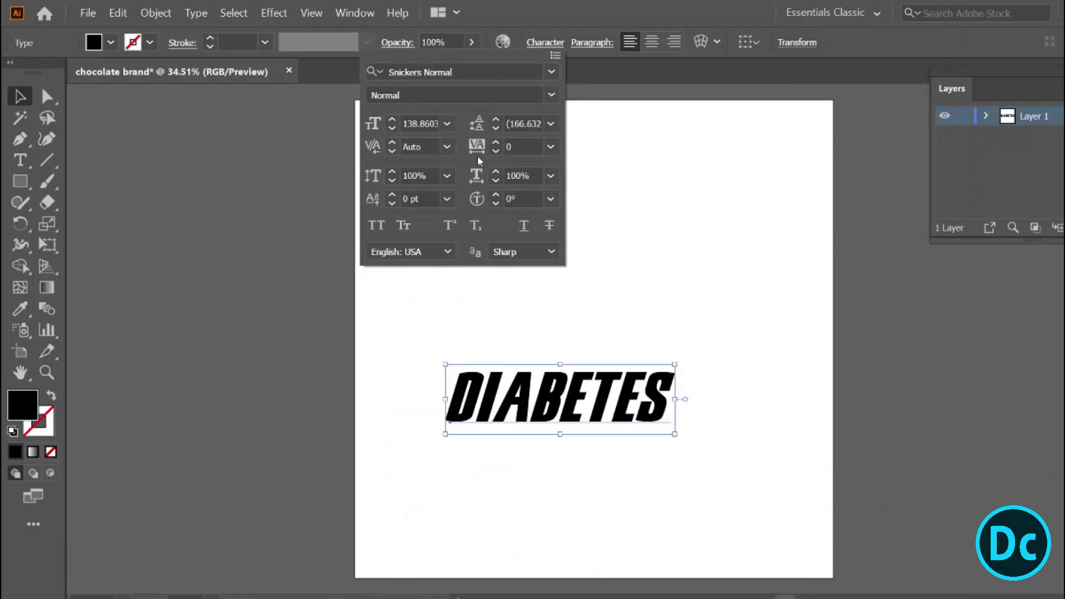
left_click(414, 123)
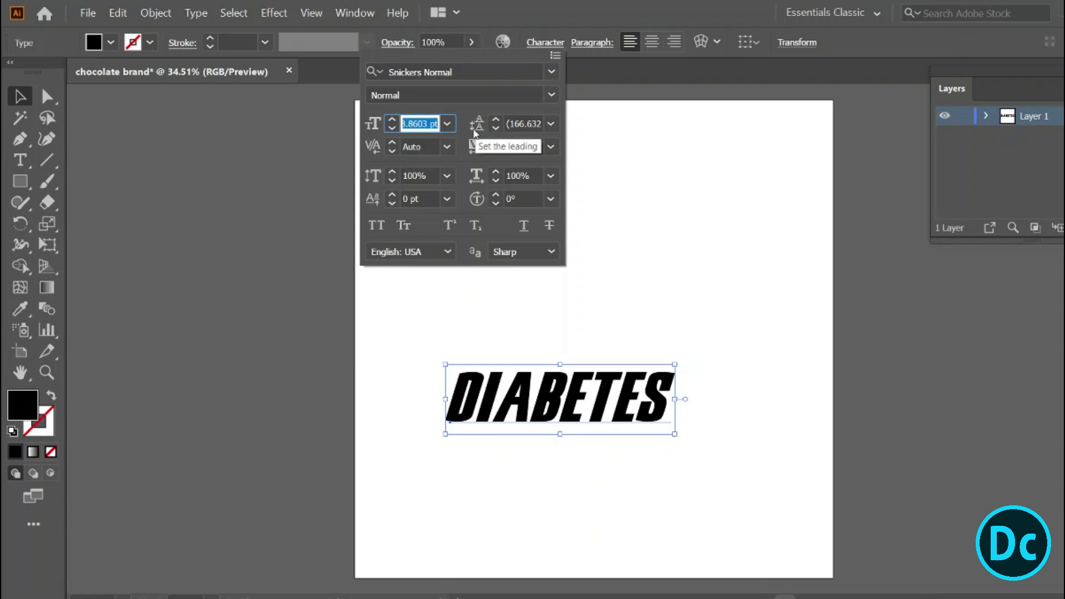
type("85")
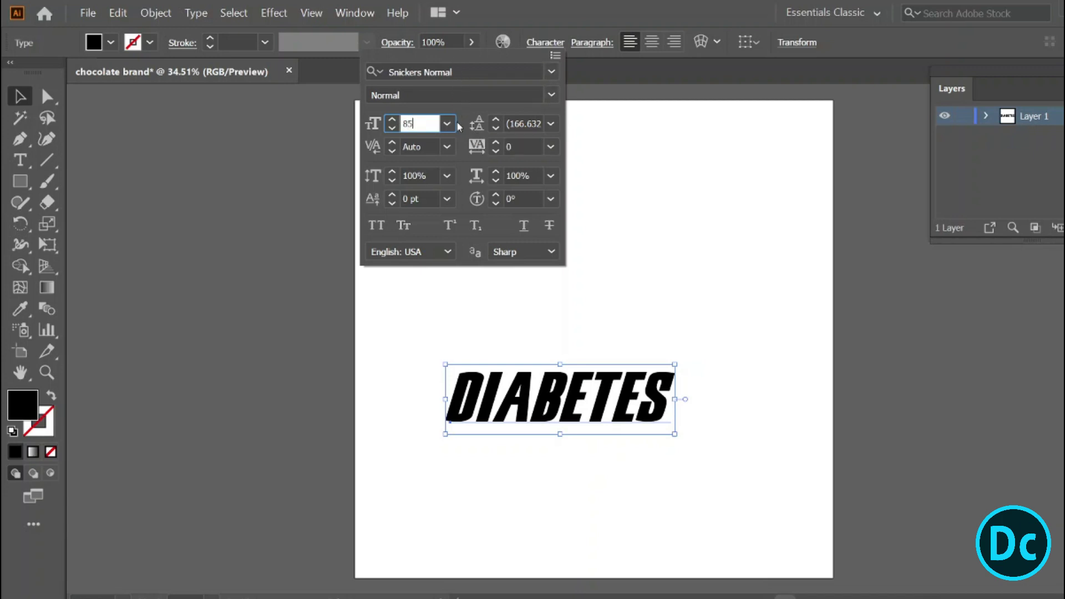
key("Return")
left_click_drag(549, 420, 605, 248)
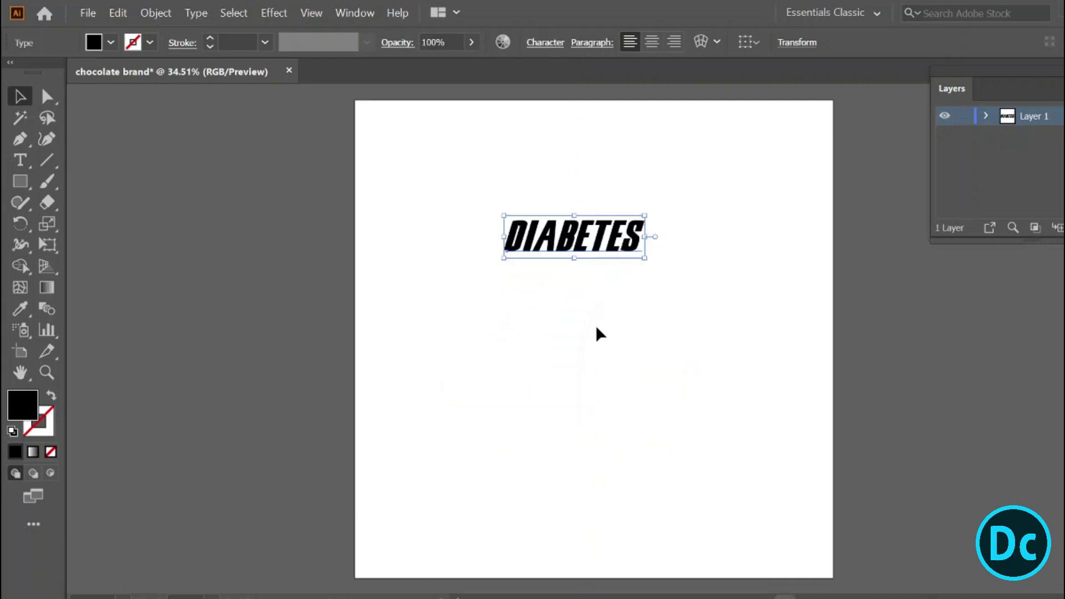
key("ctrl+plus")
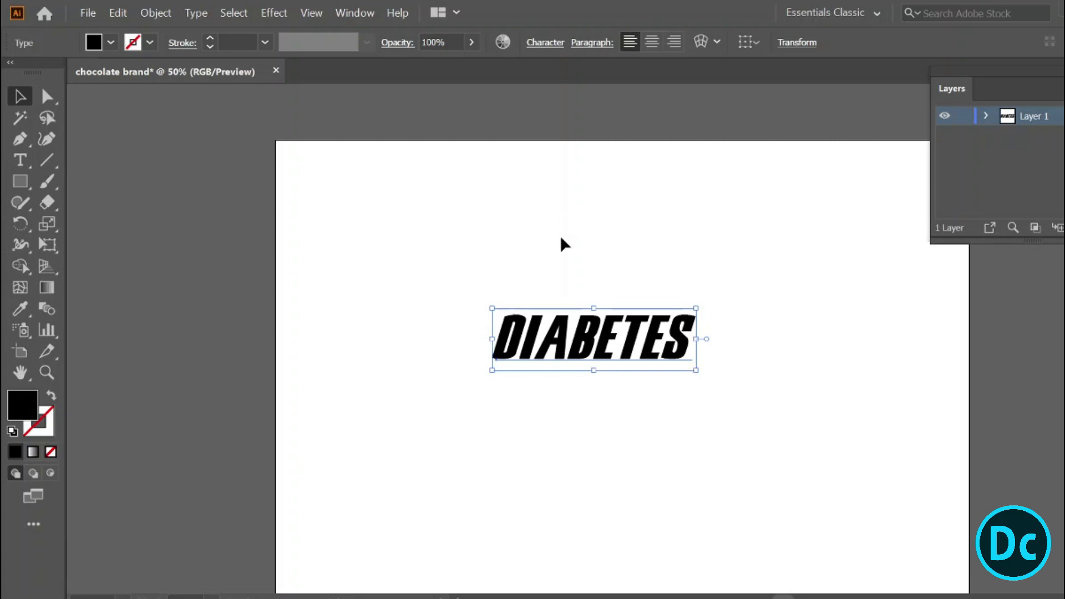
Step the DIABETES tracking up from 0 to 21 in the Character panel.
left_click(539, 42)
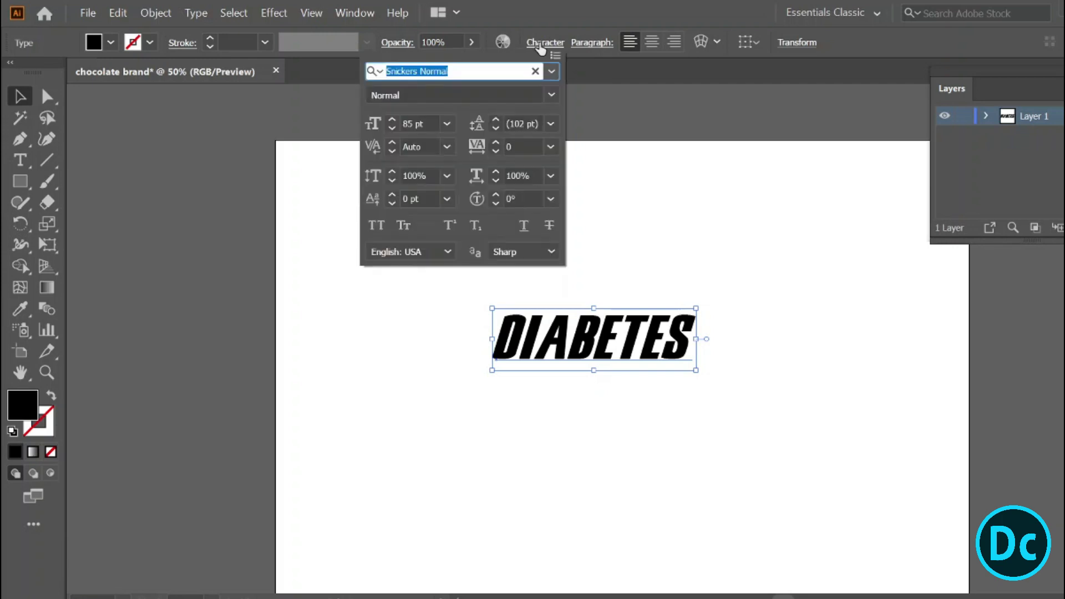
left_click(496, 143)
left_click(496, 143)
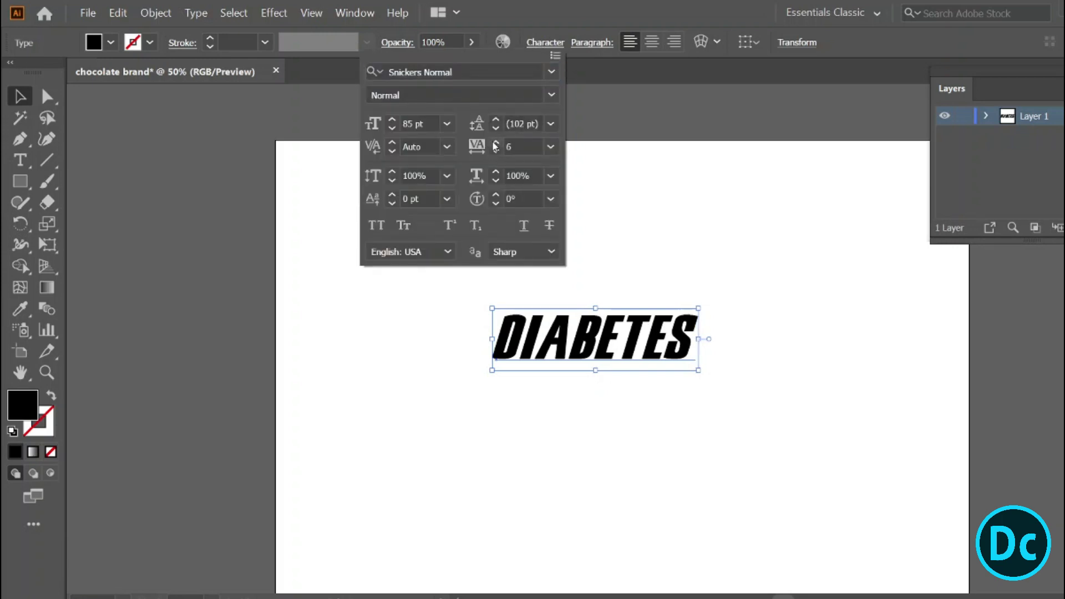
left_click(496, 143)
left_click(495, 142)
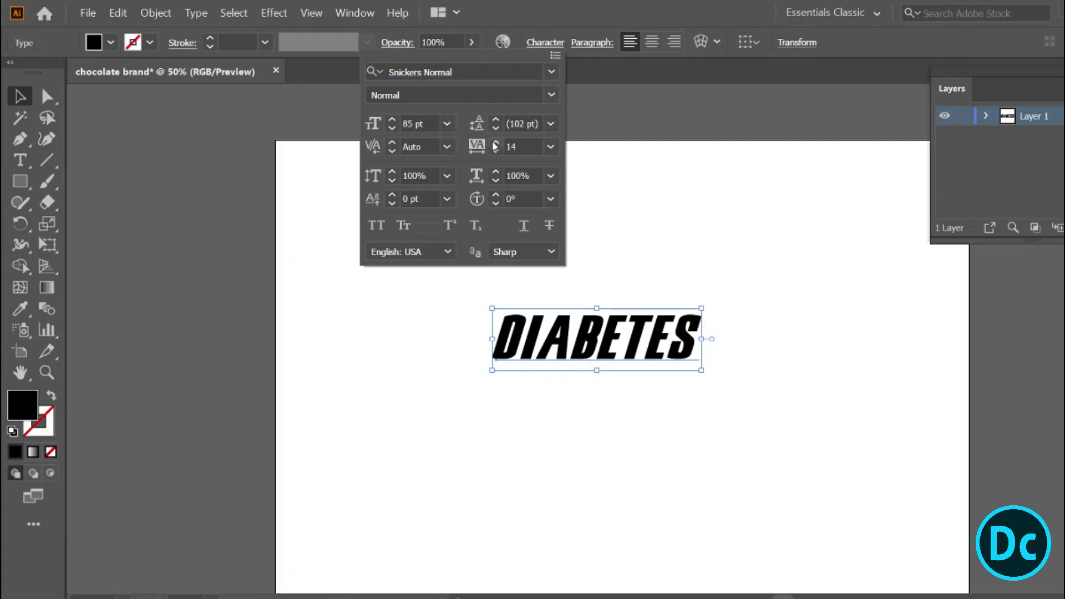
left_click(495, 143)
left_click(495, 143)
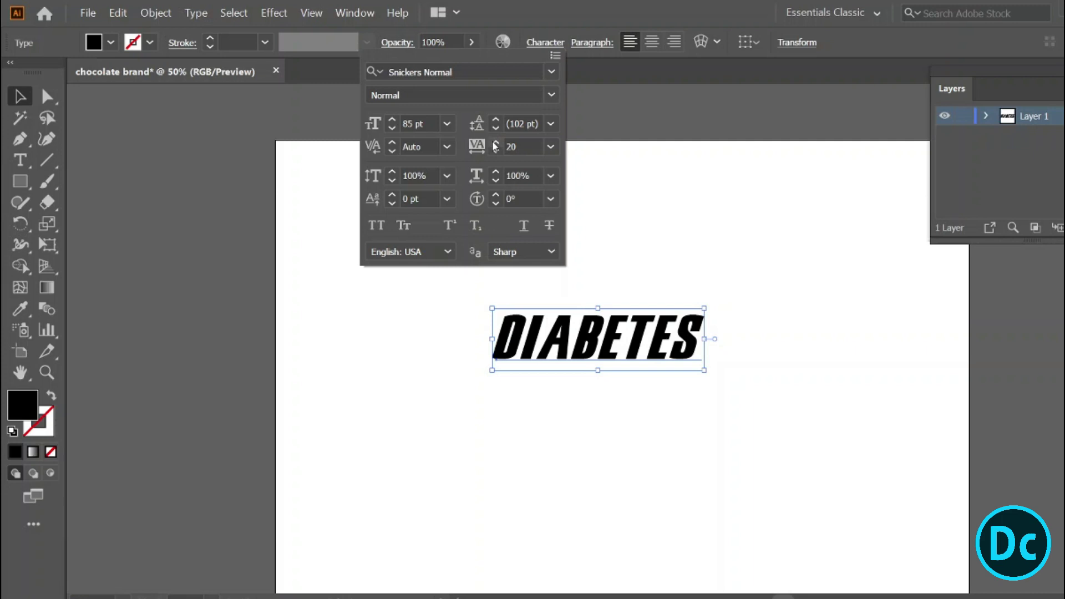
left_click(495, 143)
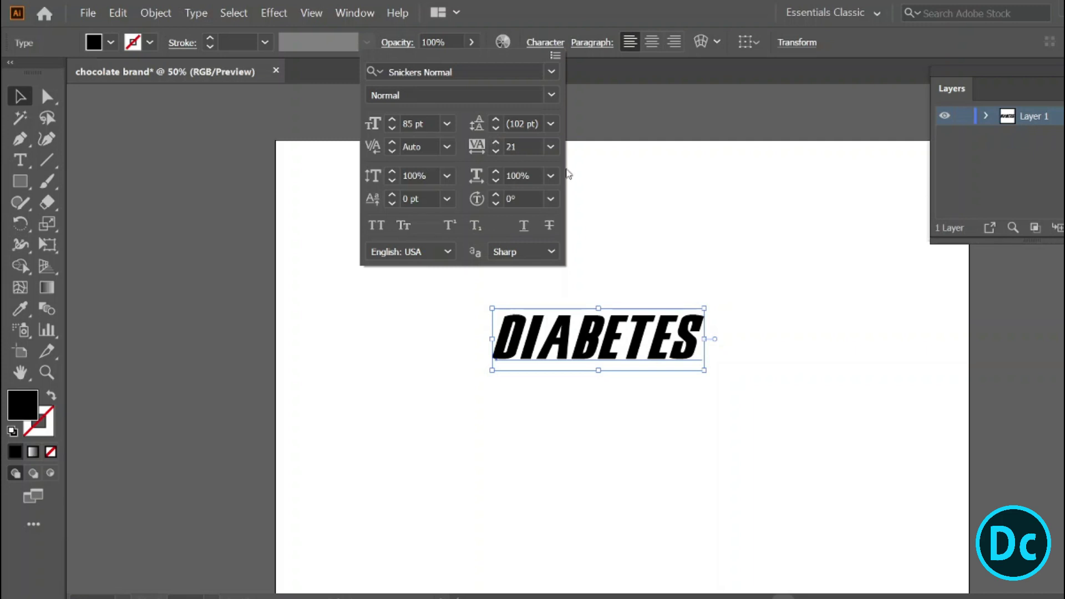
left_click(591, 177)
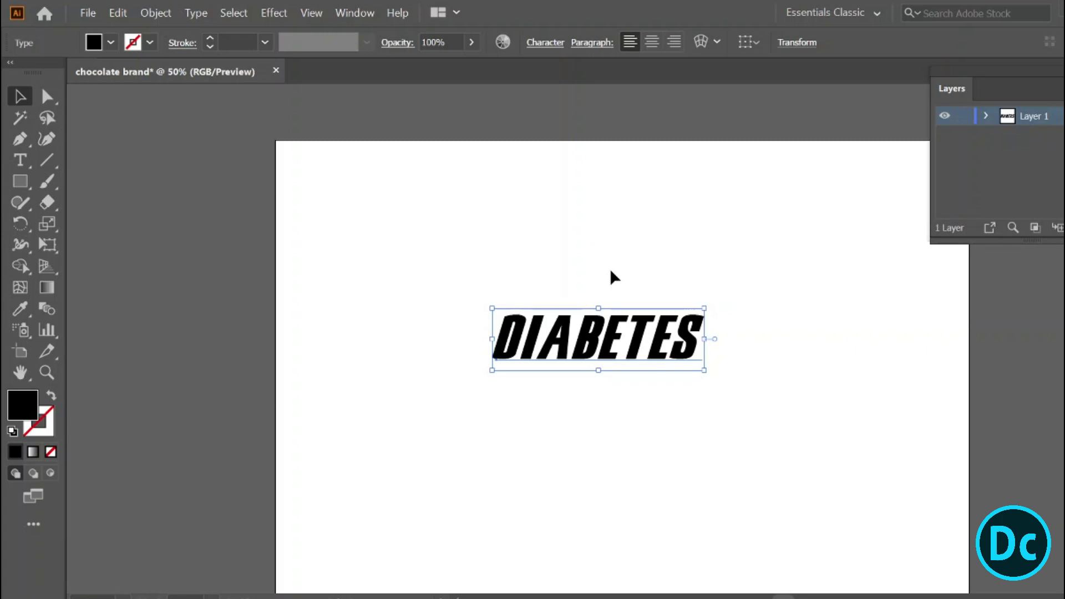
Copy DIABETES and paste the copy in back of the original.
left_click(117, 15)
left_click(134, 76)
left_click(117, 12)
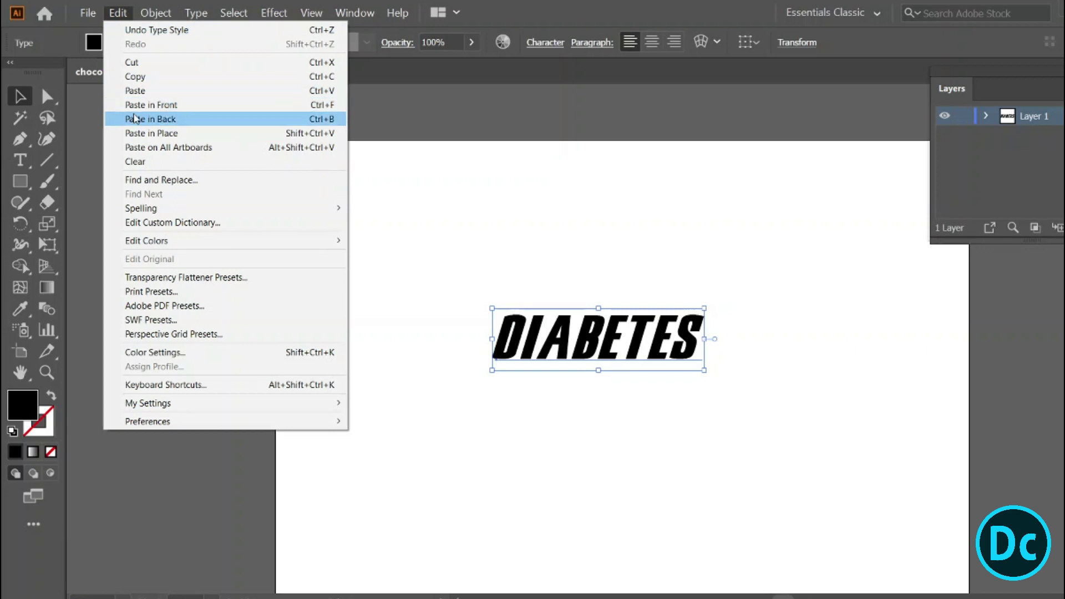
left_click(135, 119)
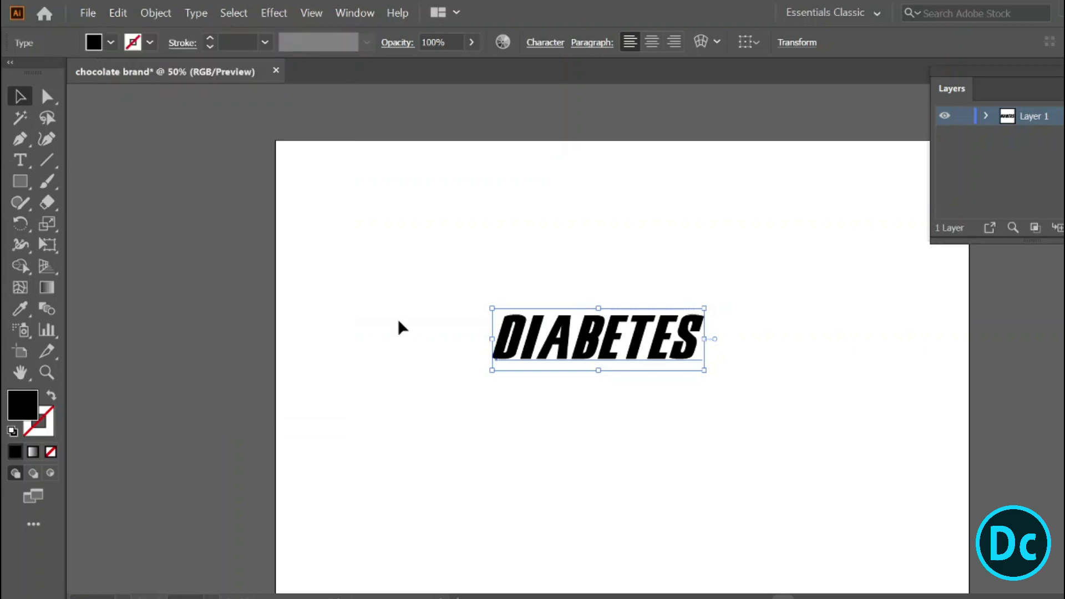
Convert the back copy to outlines and swap to a black stroke with no fill.
right_click(507, 324)
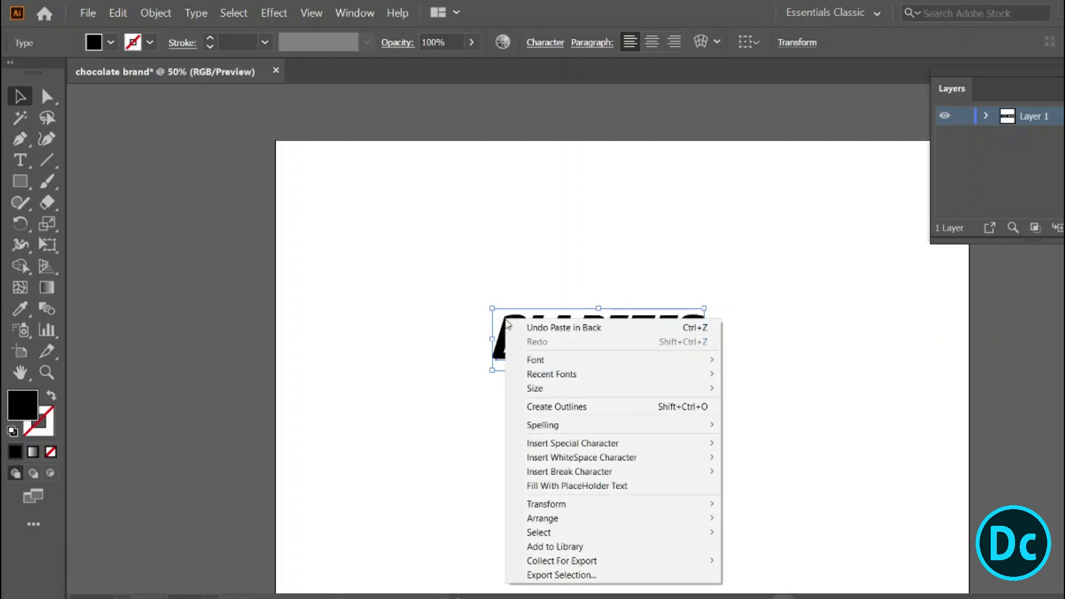
left_click(557, 410)
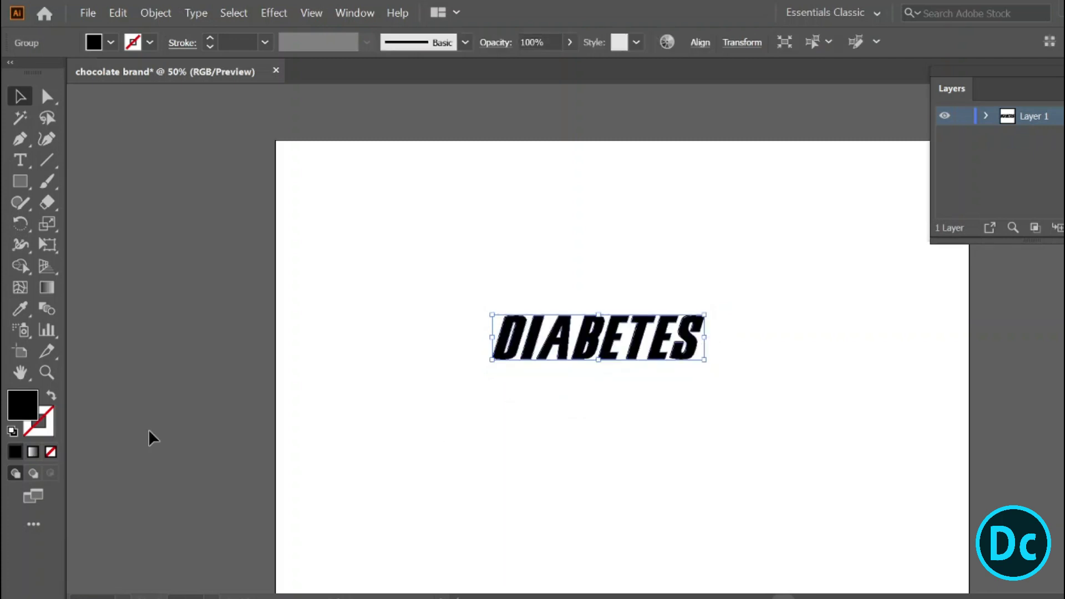
left_click(51, 395)
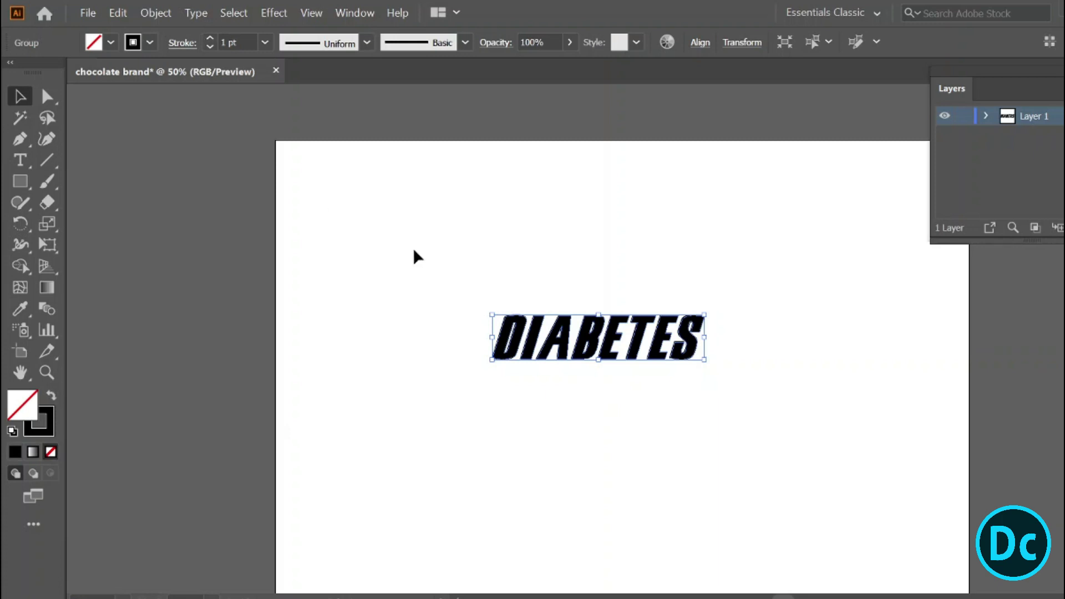
Nudge the outlined copy left, then back right, offsetting it behind the letters.
key("Left")
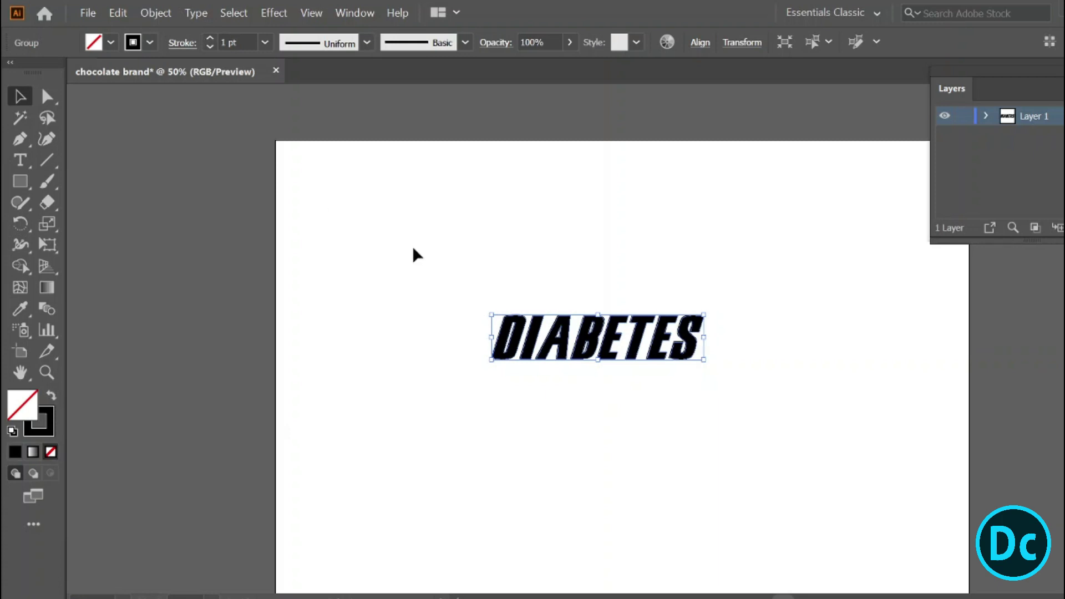
key("Left")
key("Left")
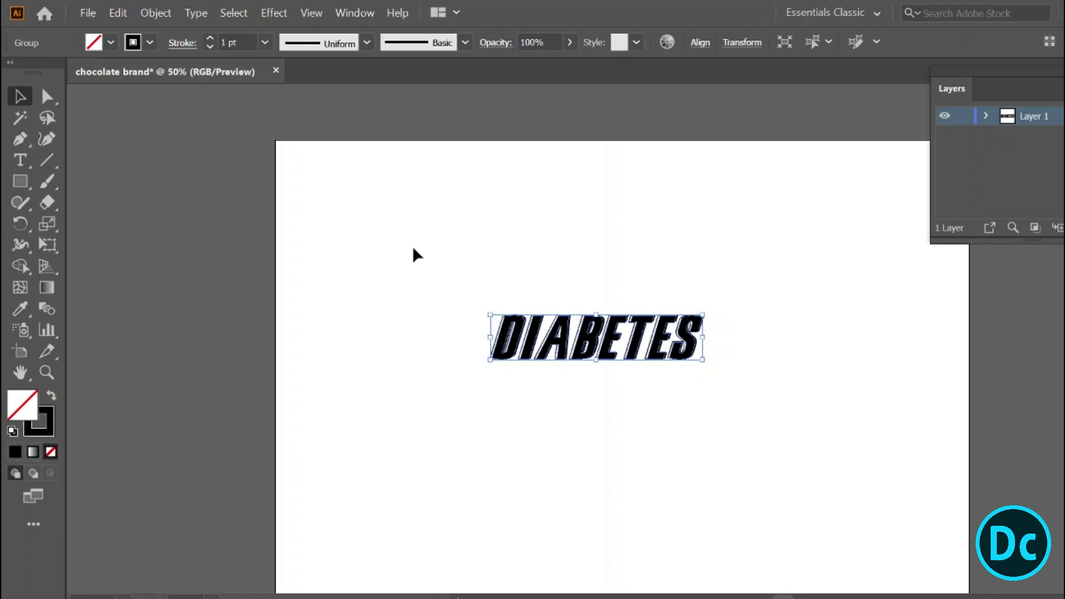
key("ctrl+equal")
key("ctrl+equal")
key("ctrl+equal")
key("ctrl+equal")
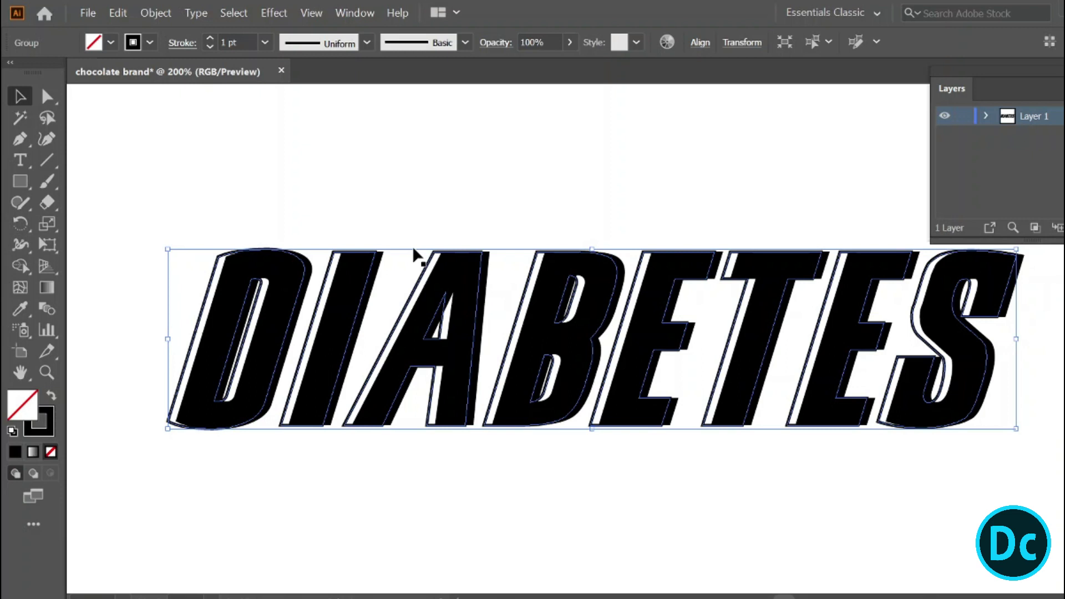
key("Right")
key("Right")
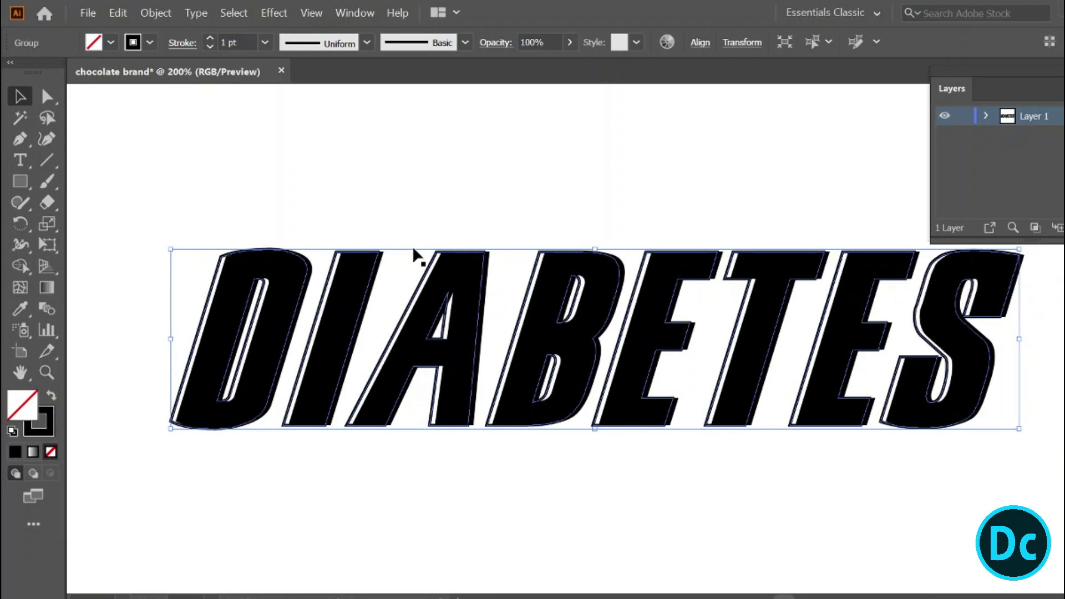
left_click(384, 189)
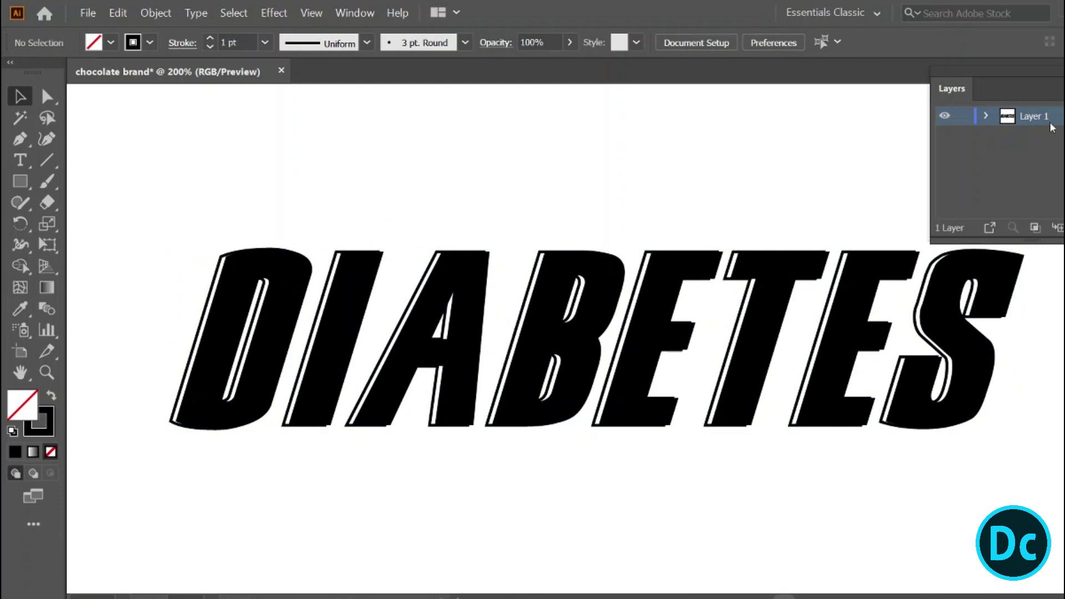
Select the DIABETES letter group in Layer 1 and nudge it left and back right.
left_click(986, 115)
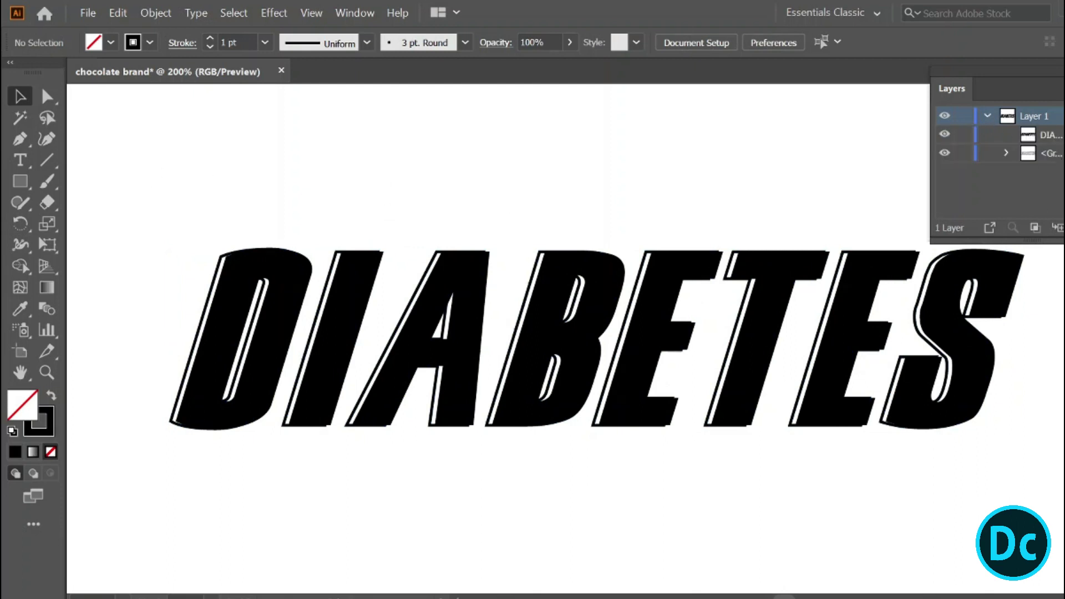
left_click(1056, 153)
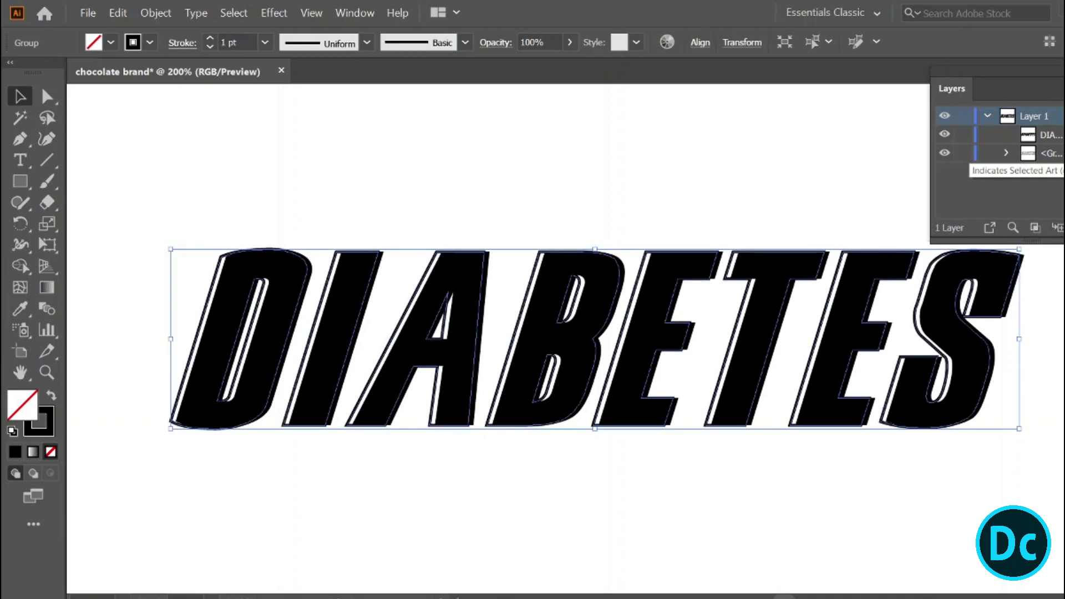
key("Left")
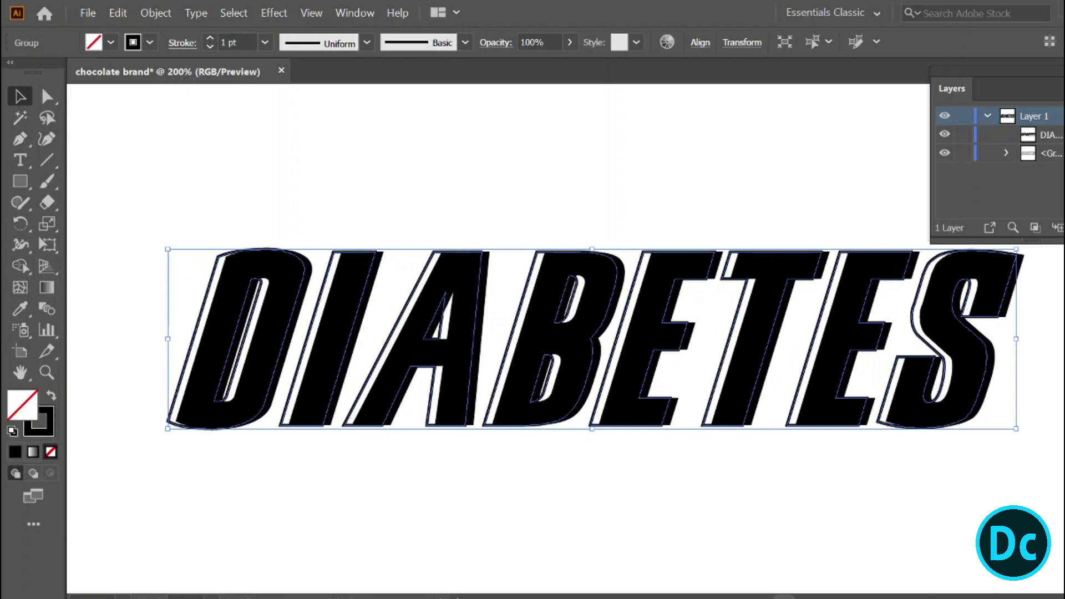
key("Right")
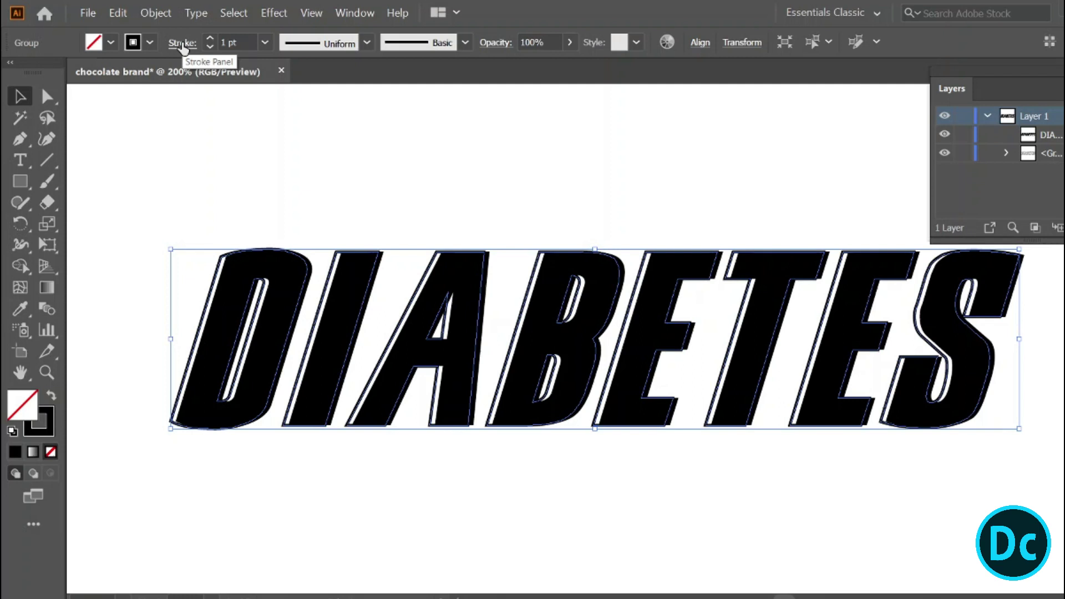
left_click(344, 184)
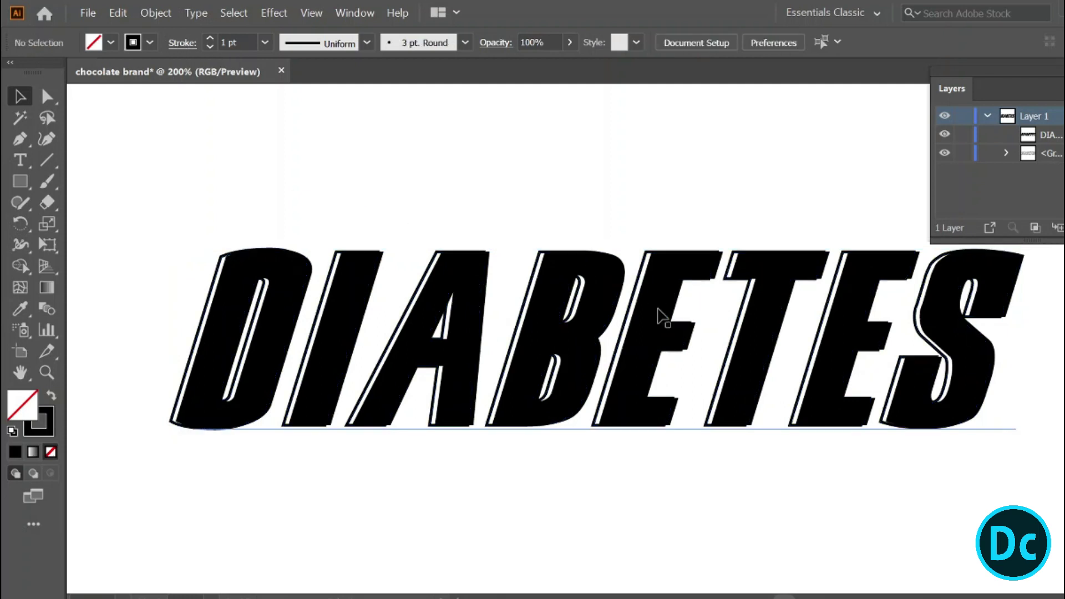
left_click(46, 372)
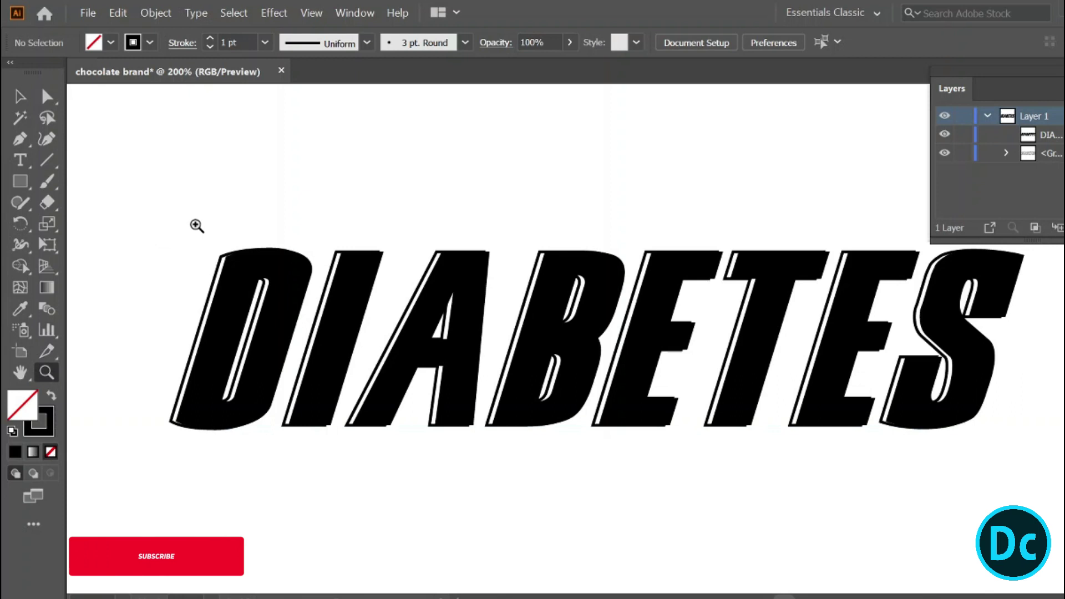
Set the letter group's stroke to Align Stroke to Inside.
left_click_drag(400, 226, 305, 319)
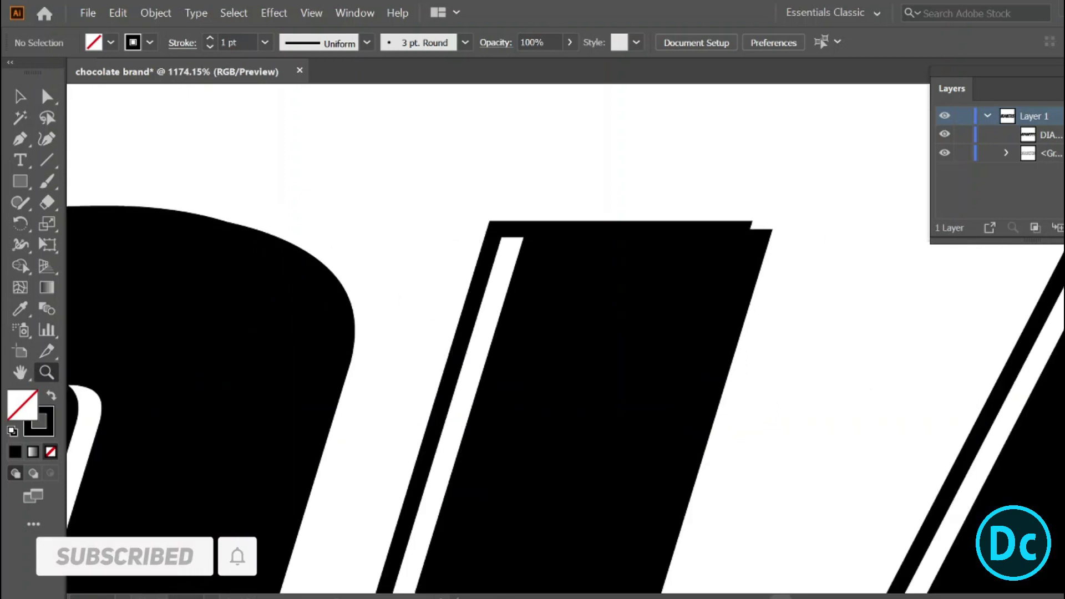
left_click(1060, 153)
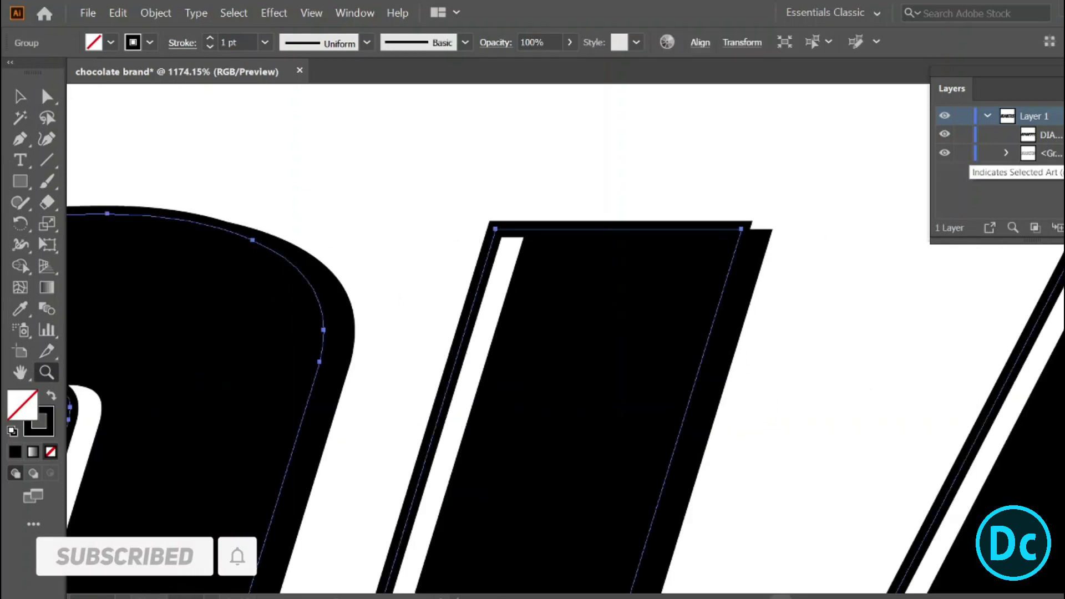
left_click(180, 44)
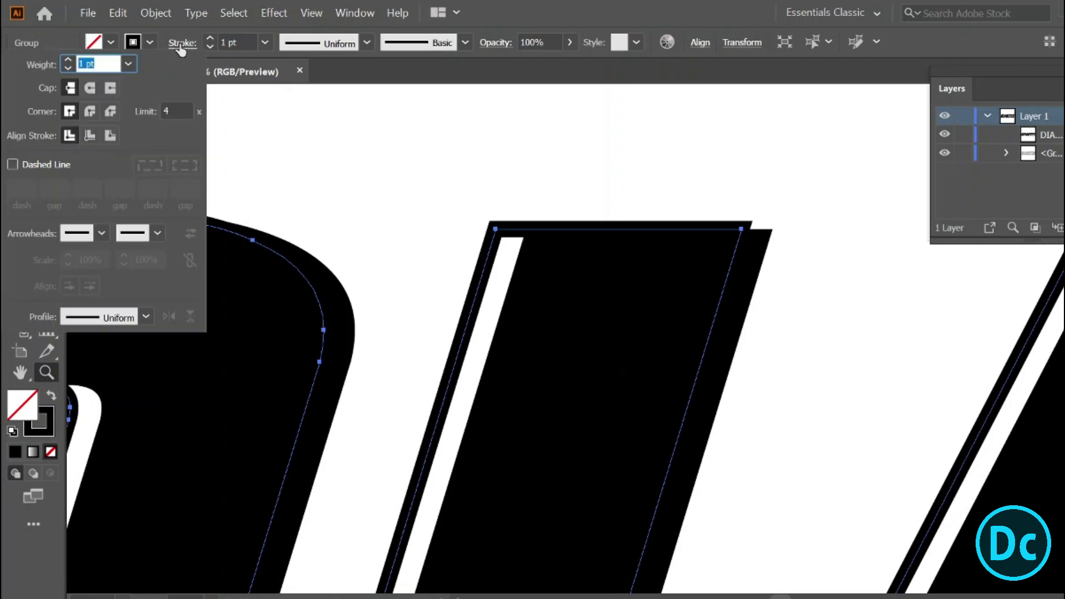
left_click(90, 136)
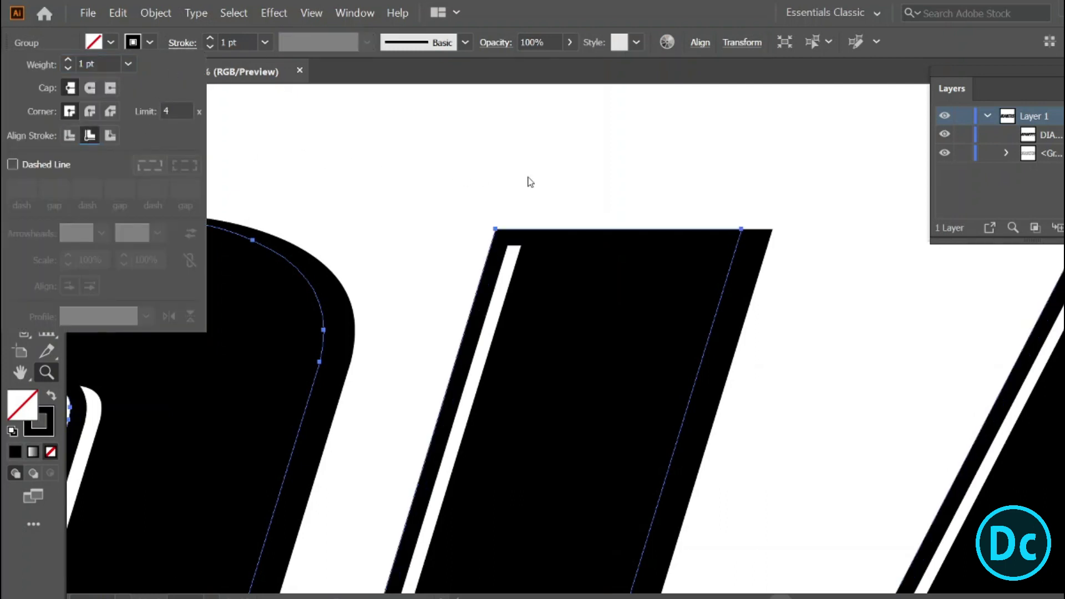
left_click(46, 376)
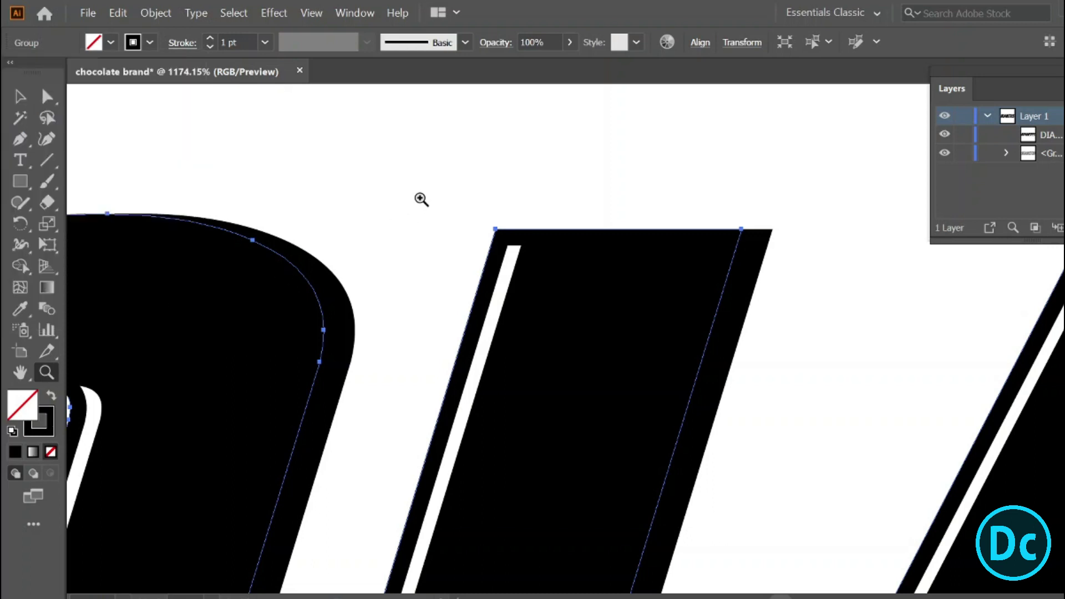
Zoom and pan around to inspect the full DIABETES word with its inside stroke.
left_click_drag(894, 364, 717, 355)
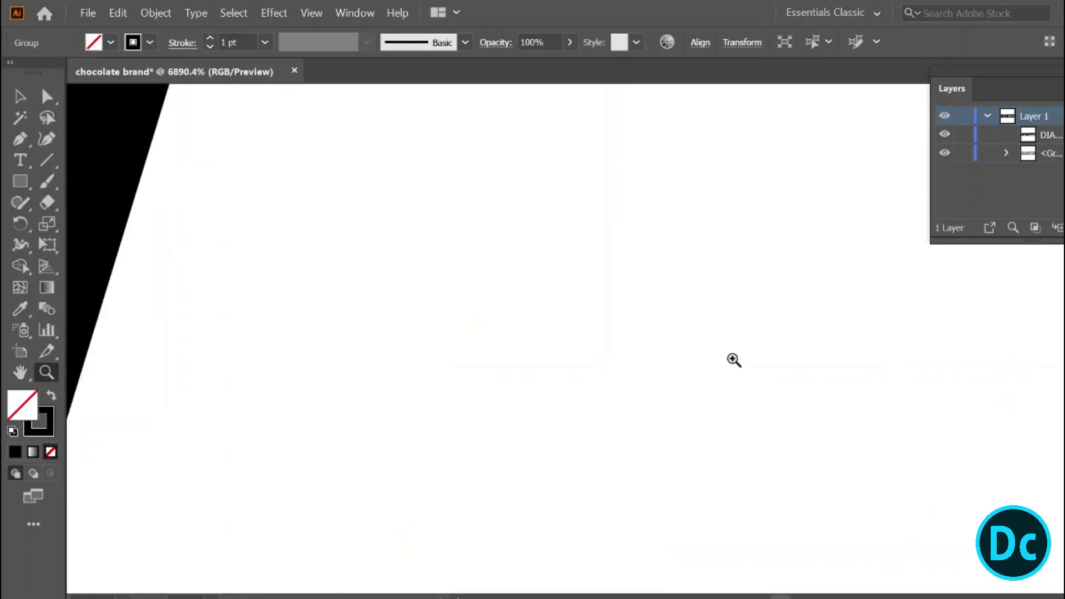
key("ctrl+0")
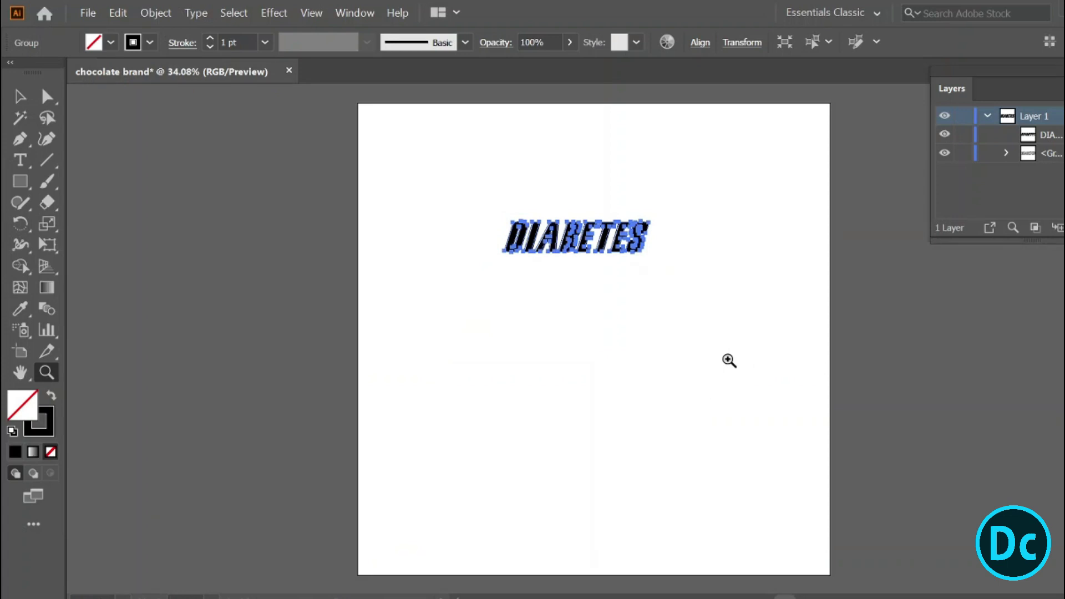
left_click(727, 359)
left_click(727, 360)
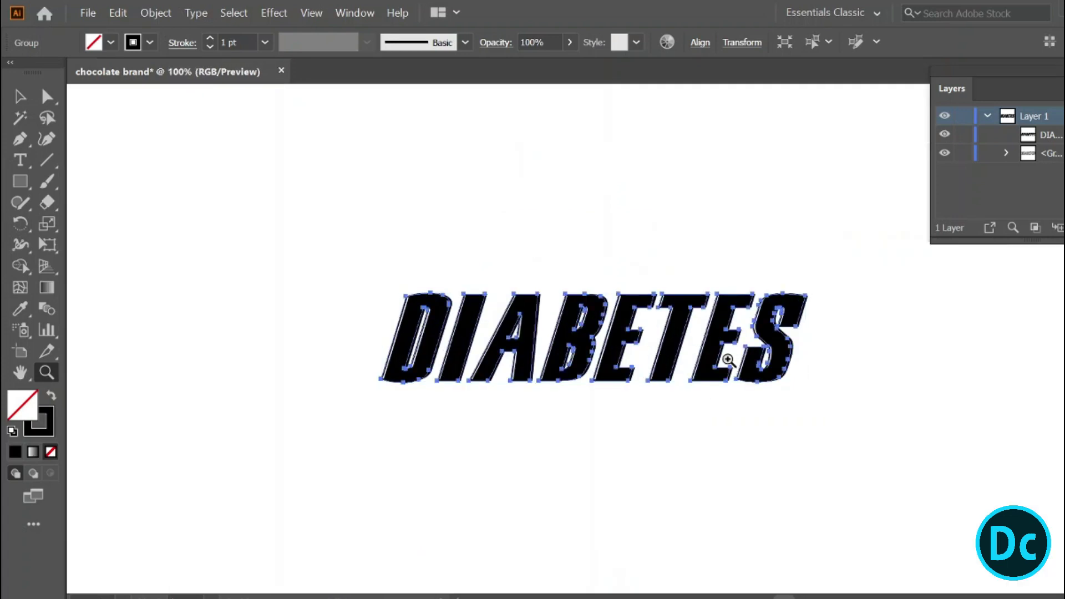
left_click(575, 460)
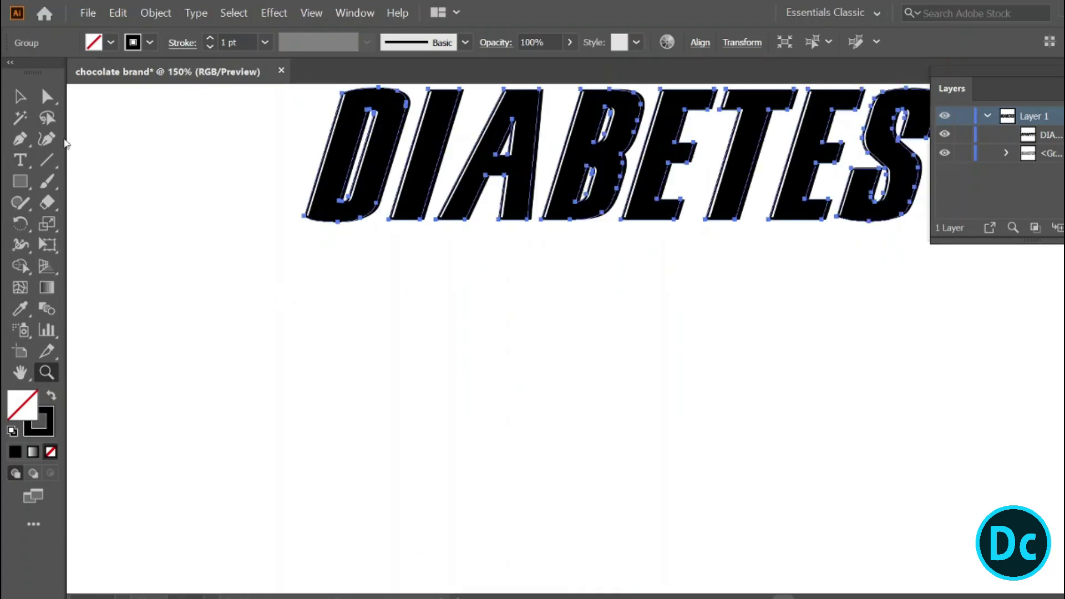
key("v")
left_click_drag(671, 336, 447, 434)
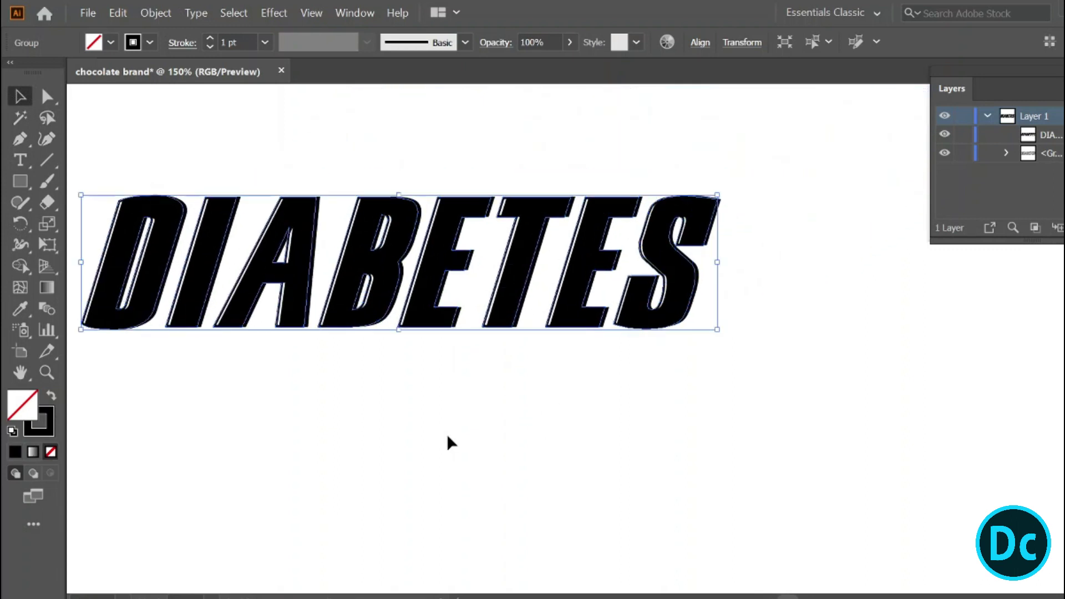
left_click(447, 436)
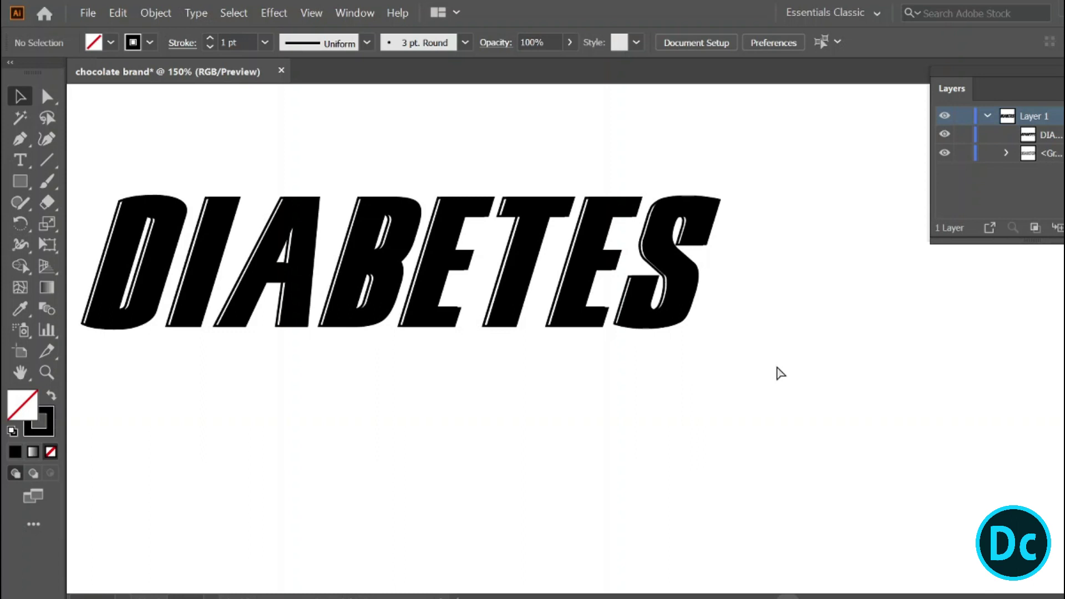
key("ctrl+plus")
left_click_drag(407, 385, 606, 450)
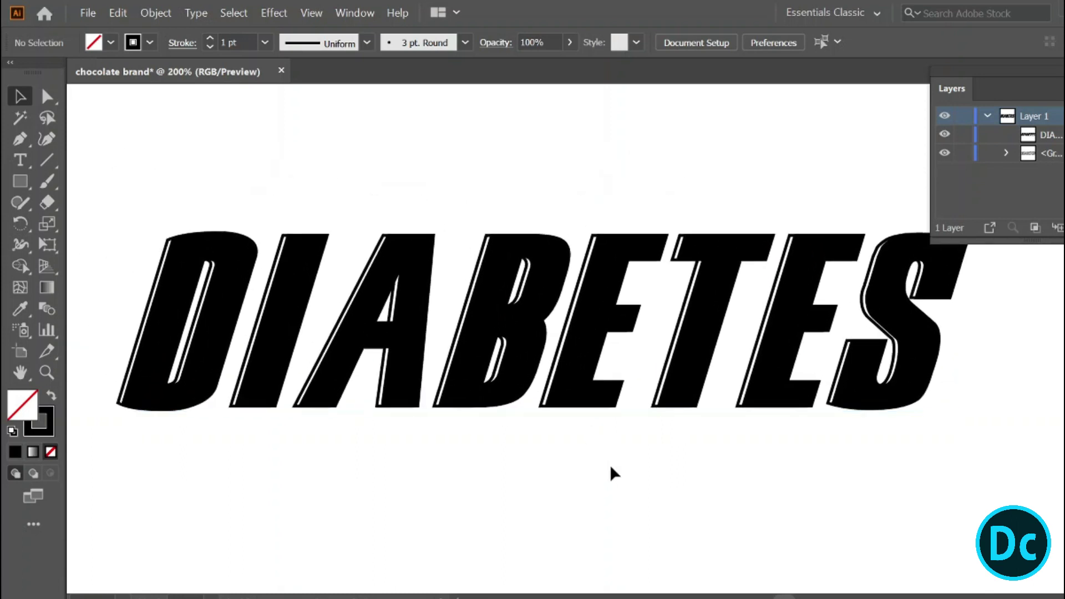
key("ctrl+minus")
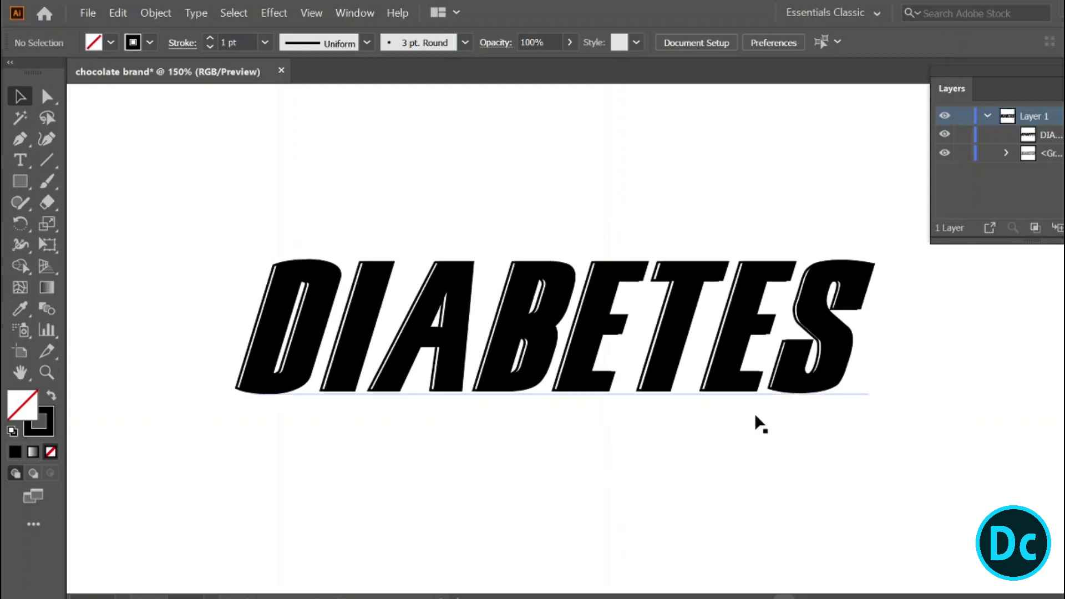
Fill the front DIABETES text with hex 313499, then select the outlined group beneath.
left_click(255, 386)
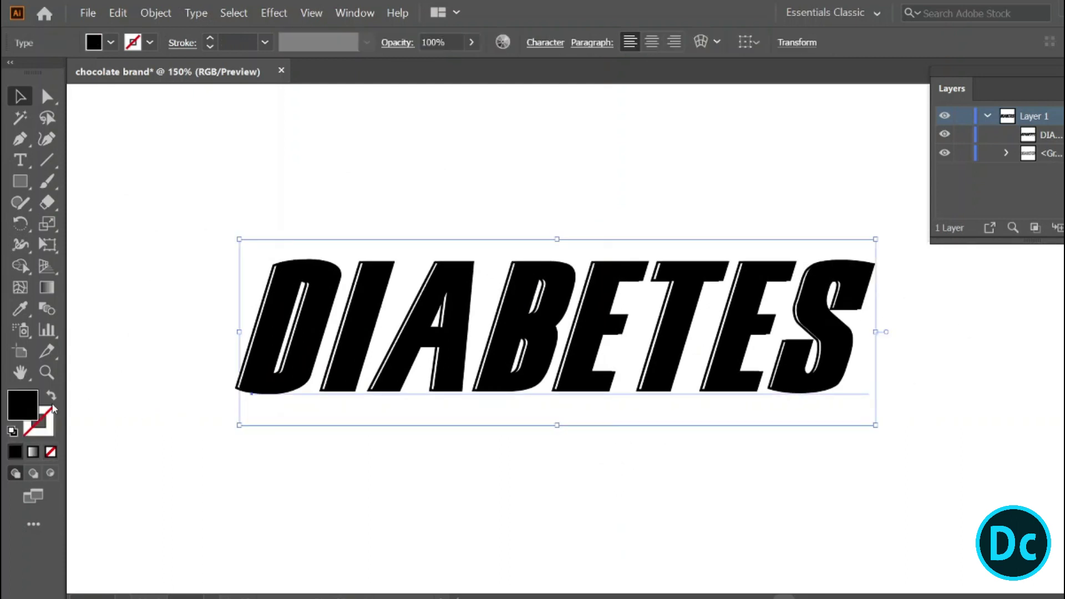
double_click(24, 408)
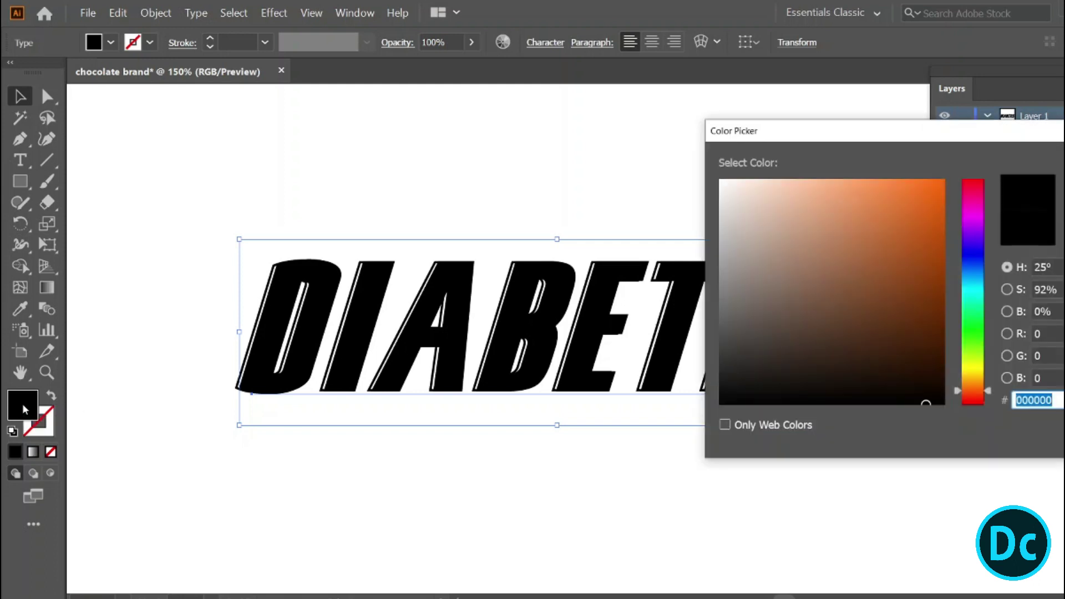
type("31")
type("3499")
key("Tab")
key("Return")
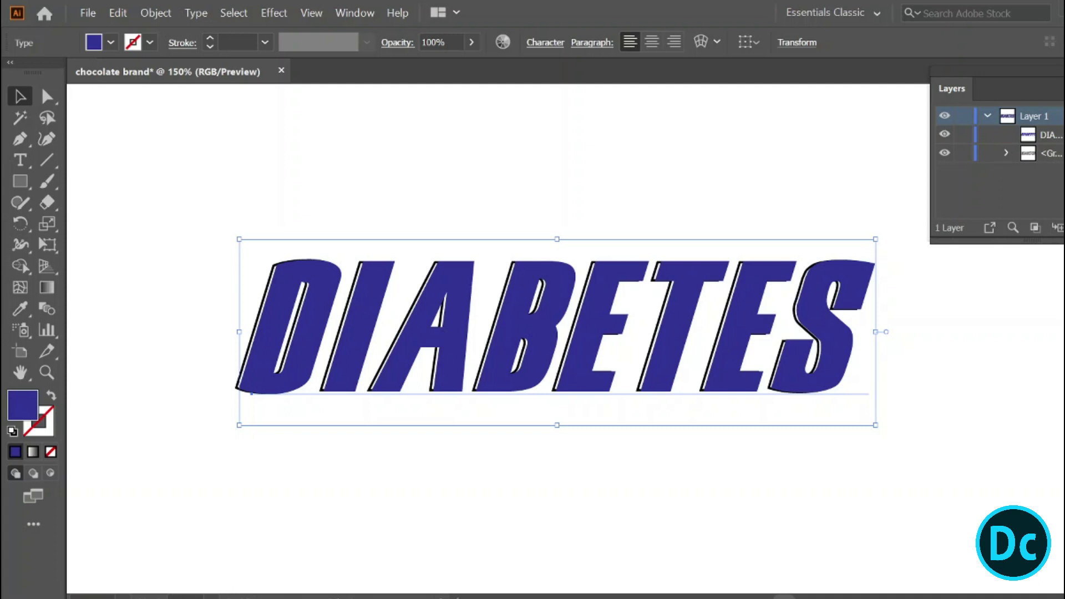
key("ctrl+alt+bracketleft")
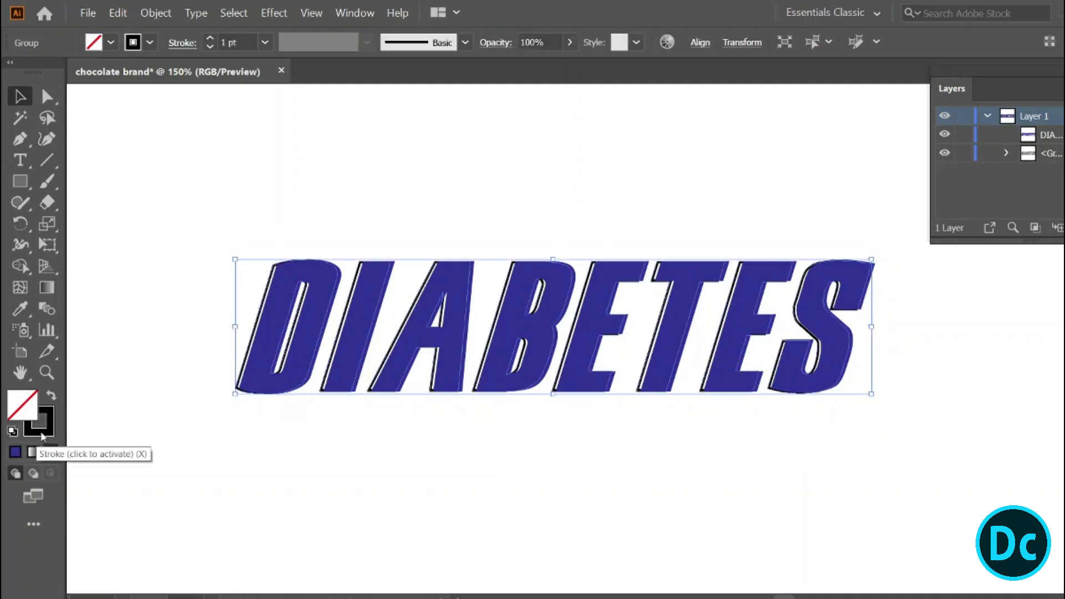
Set the outlined copy's stroke colour to dark blue 313499 and deselect.
left_click(42, 437)
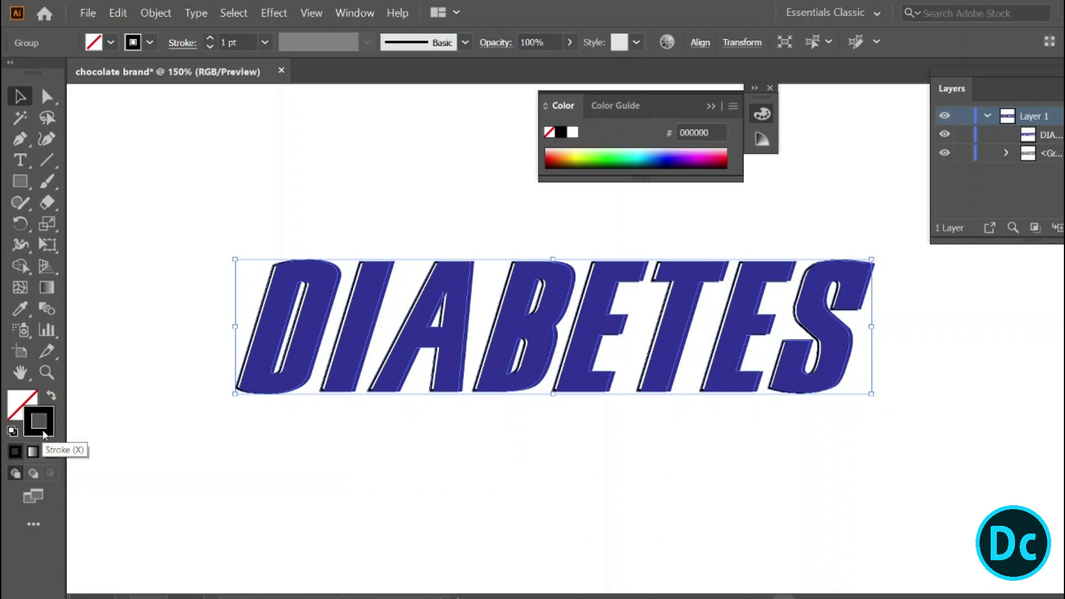
double_click(40, 438)
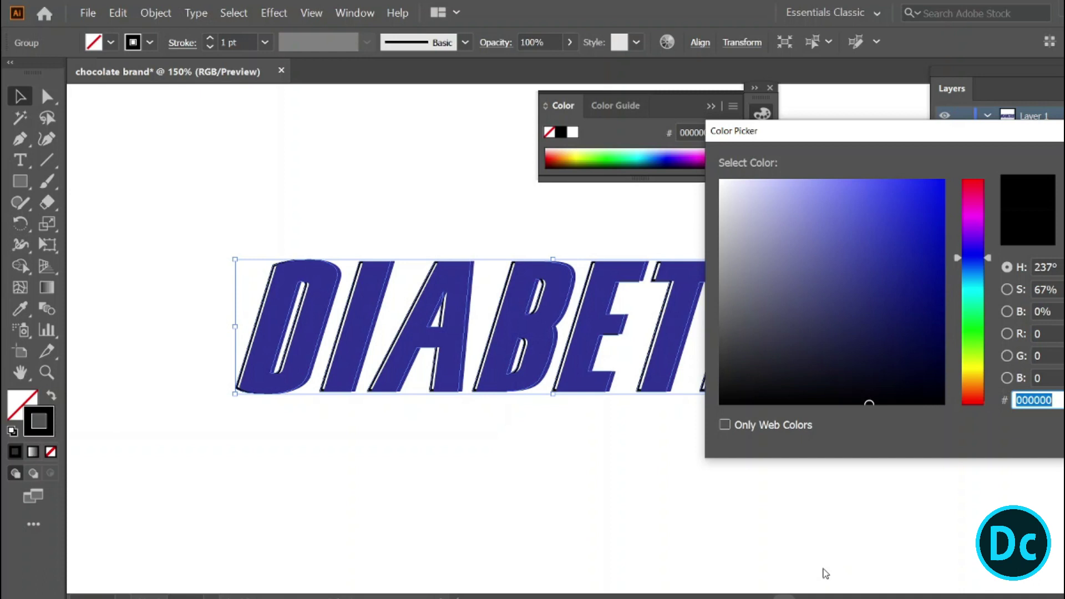
type("3499")
key("Return")
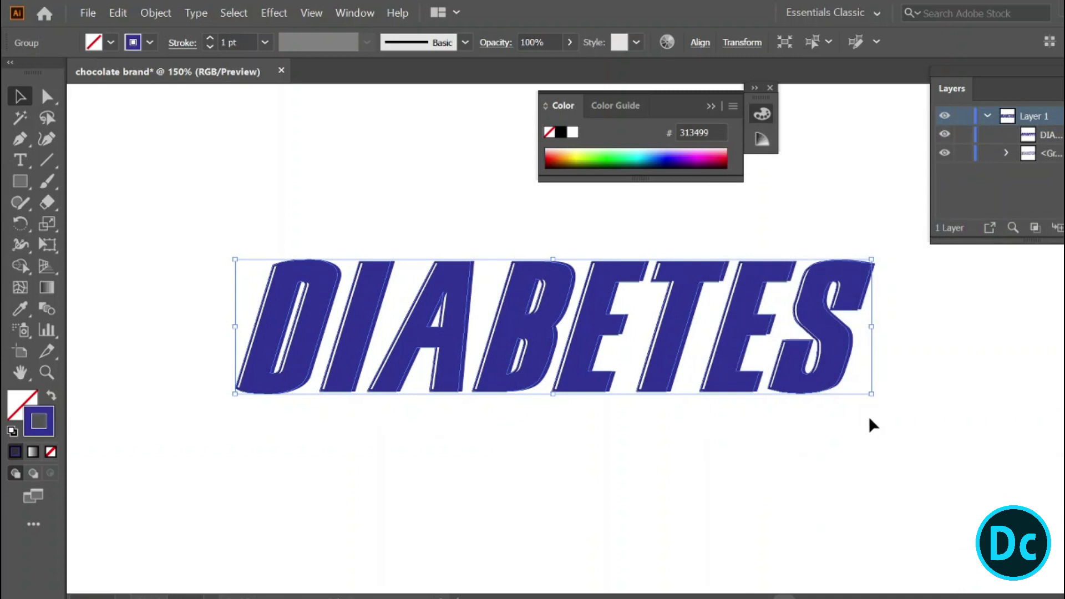
left_click(869, 421)
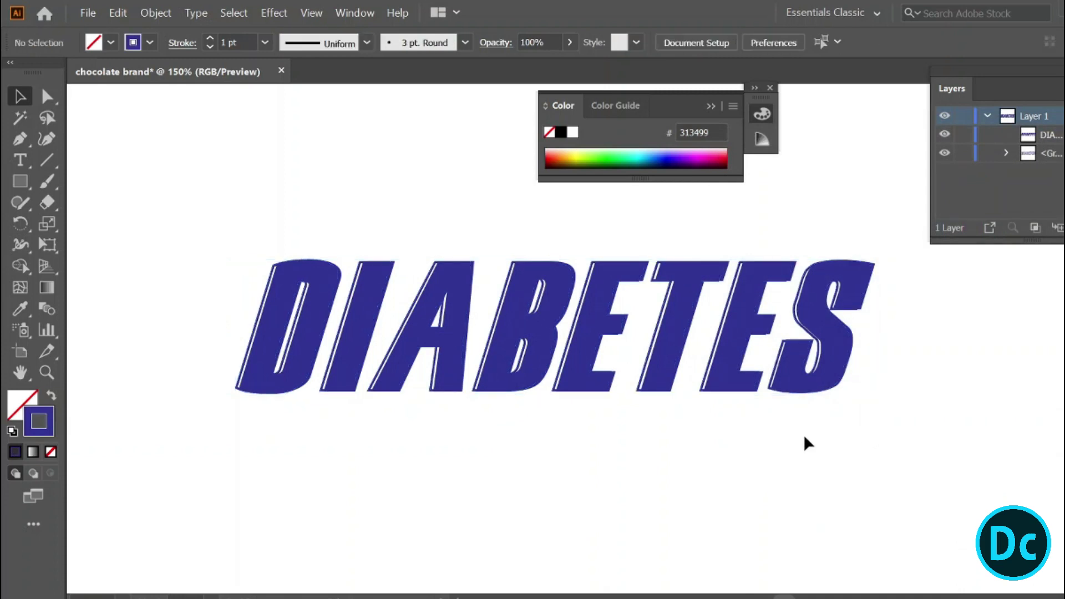
key("ctrl+plus")
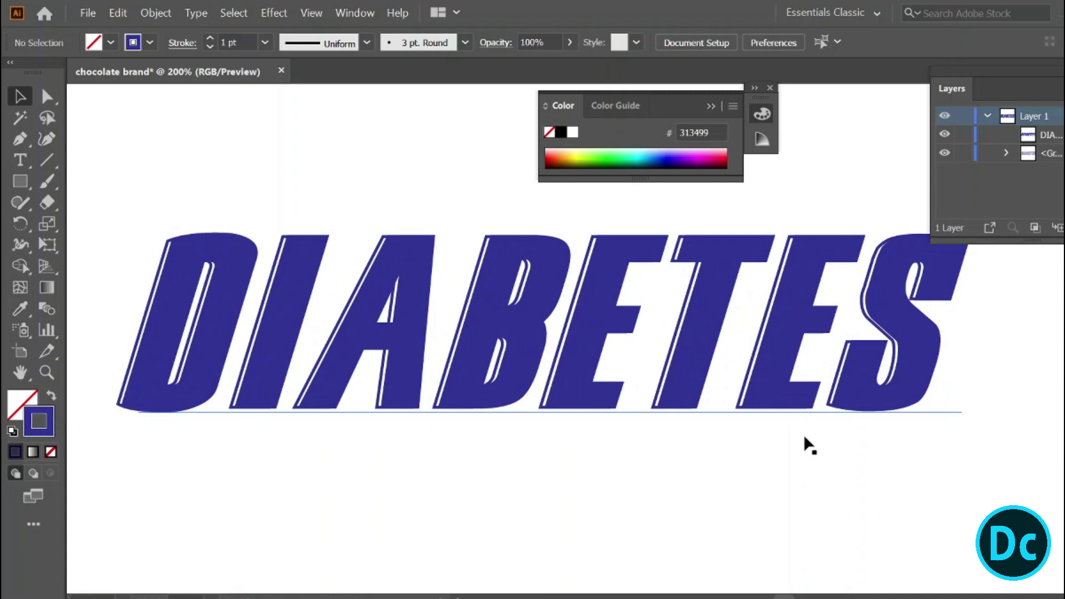
Group all the DIABETES pieces together.
left_click_drag(190, 493, 277, 371)
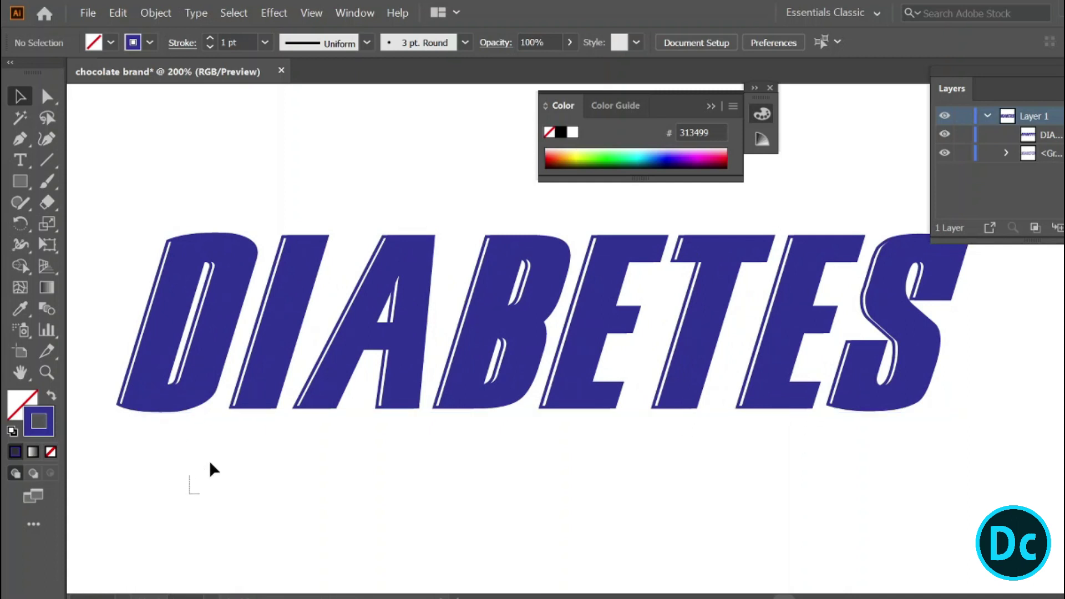
right_click(277, 371)
left_click(286, 459)
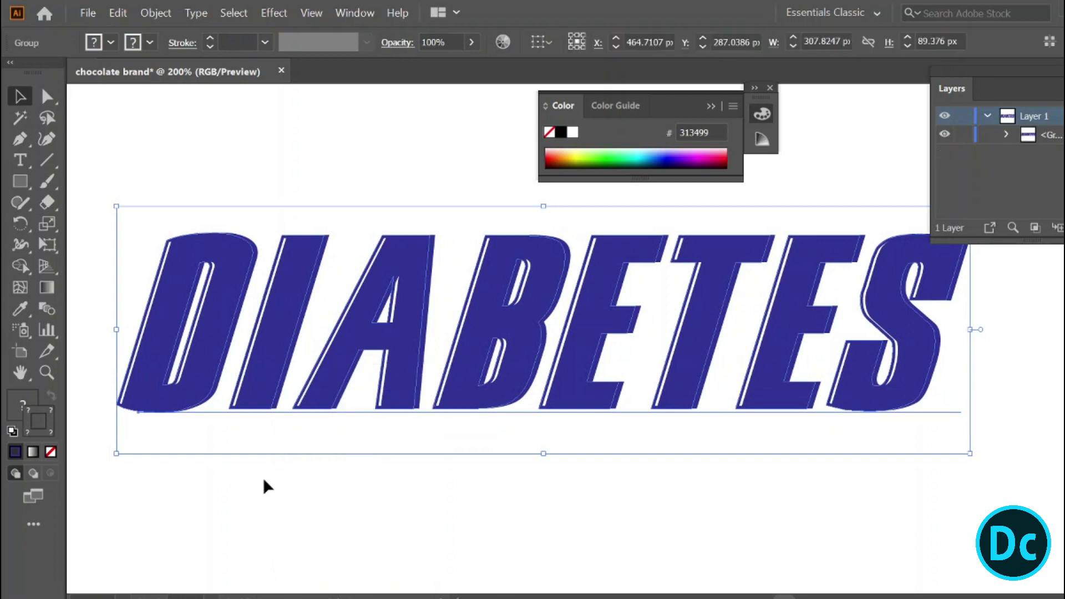
left_click(263, 484)
key("ctrl+minus")
key("ctrl+minus")
key("ctrl+minus")
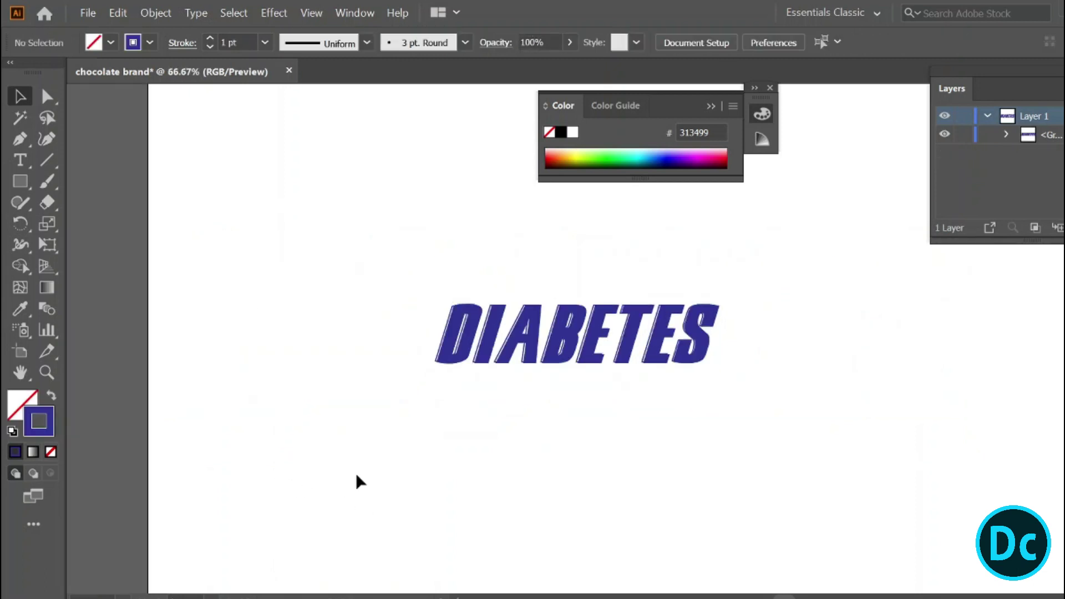
Draw a rectangle around DIABETES and select it together with the text.
left_click(22, 179)
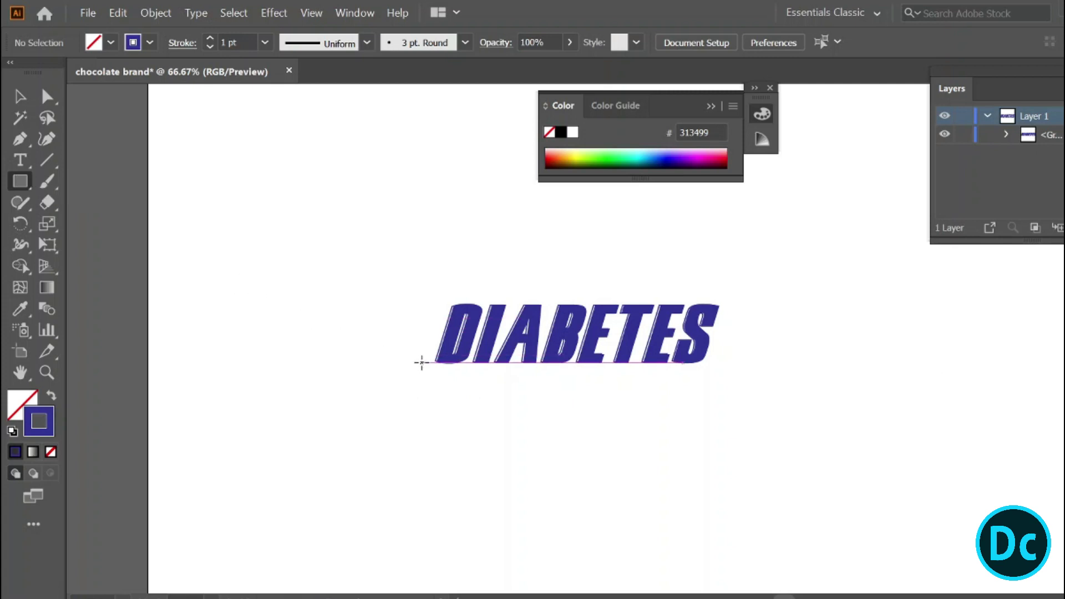
left_click_drag(421, 369, 731, 296)
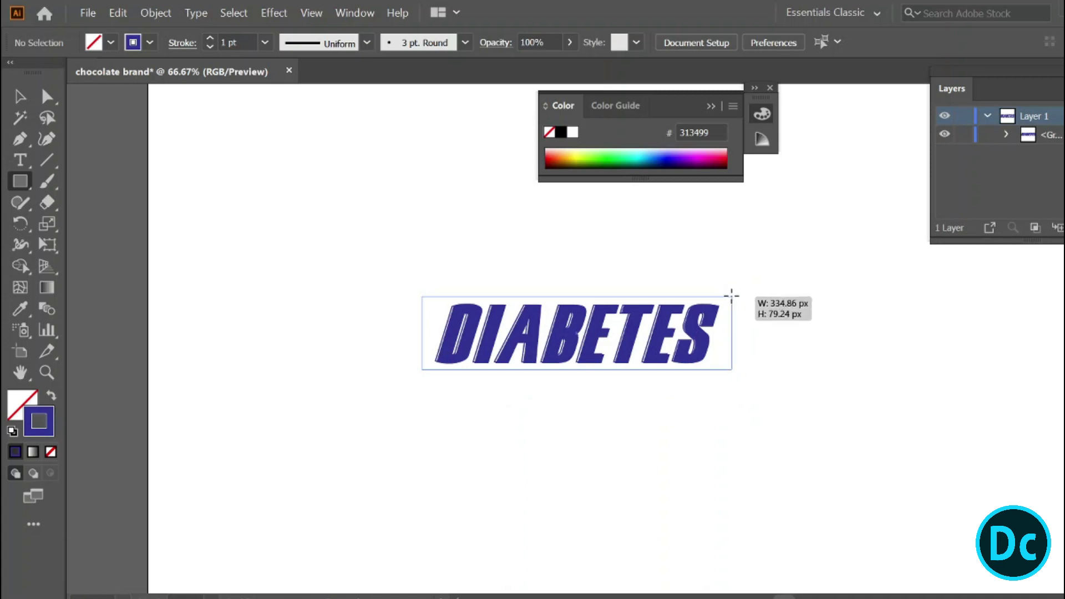
left_click_drag(731, 296, 731, 296)
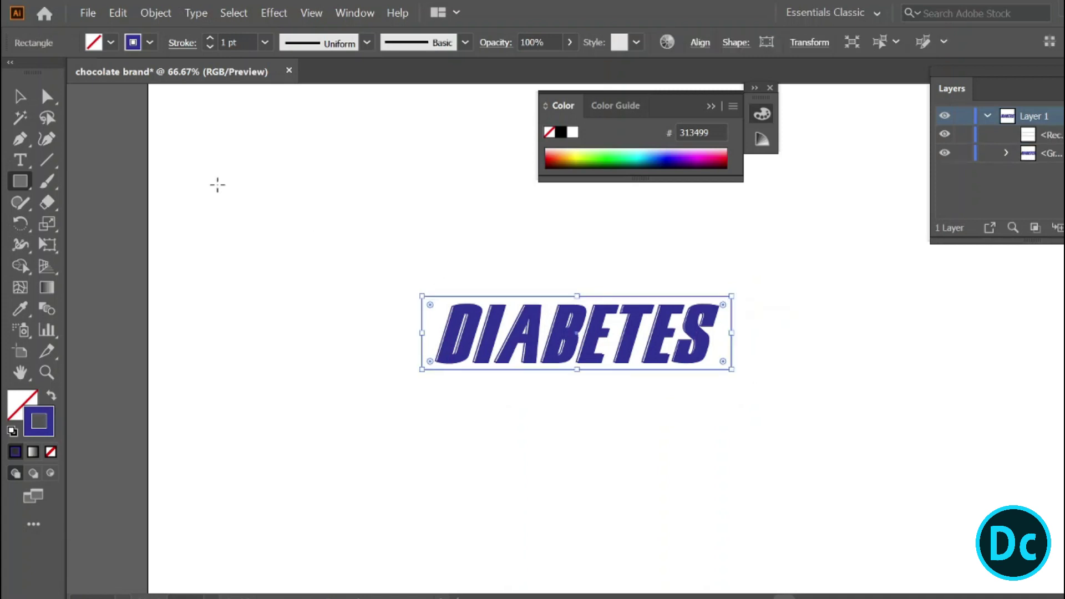
left_click(20, 96)
left_click_drag(306, 257, 572, 395)
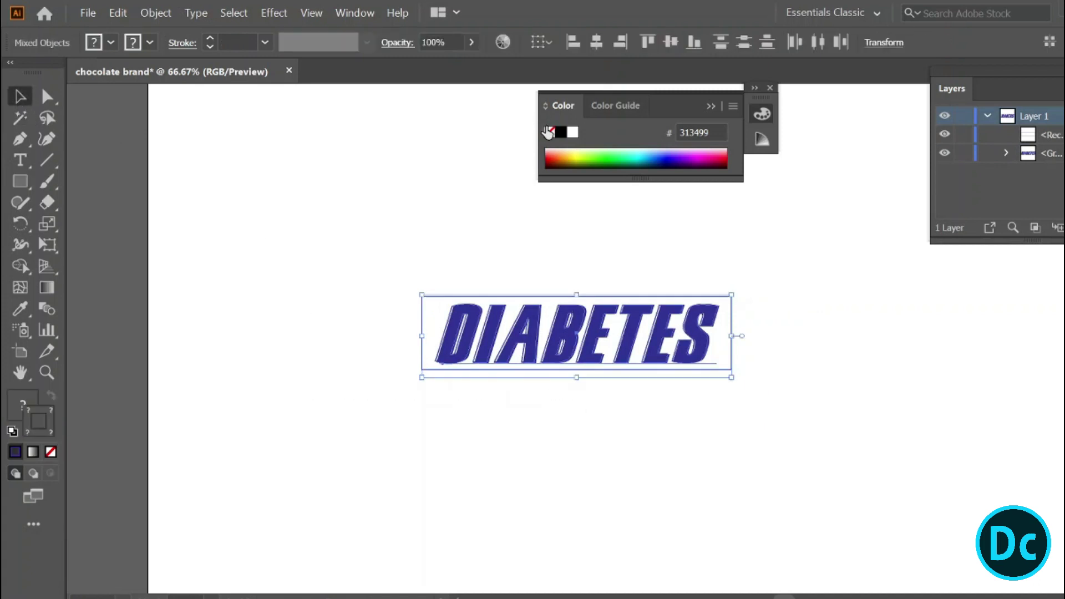
Vertically centre DIABETES in the rectangle, then nudge the rectangle and adjust its top edge.
left_click(667, 45)
left_click(387, 252)
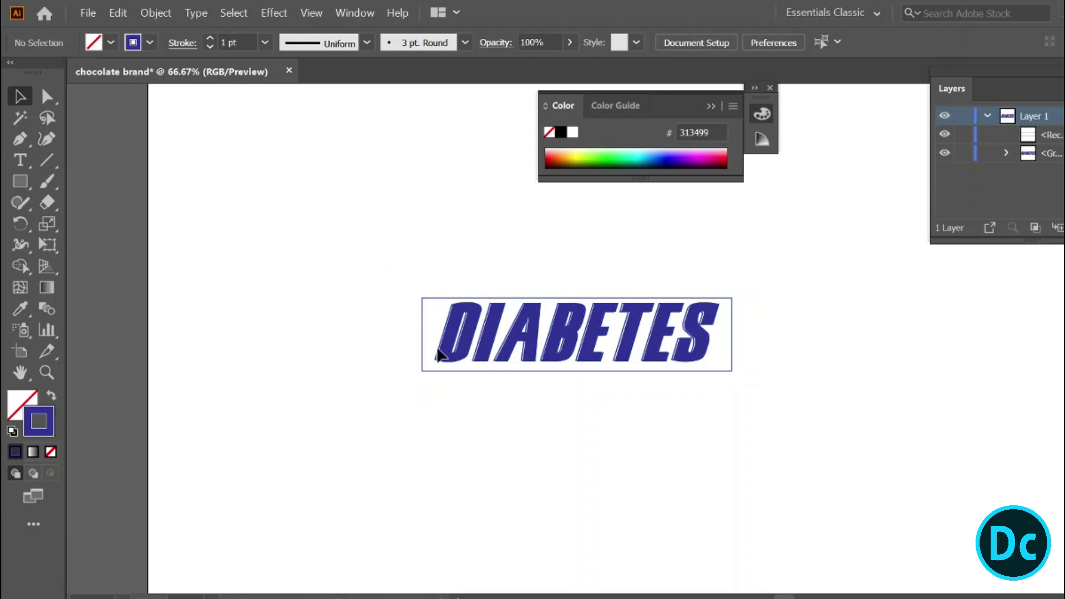
left_click(523, 372)
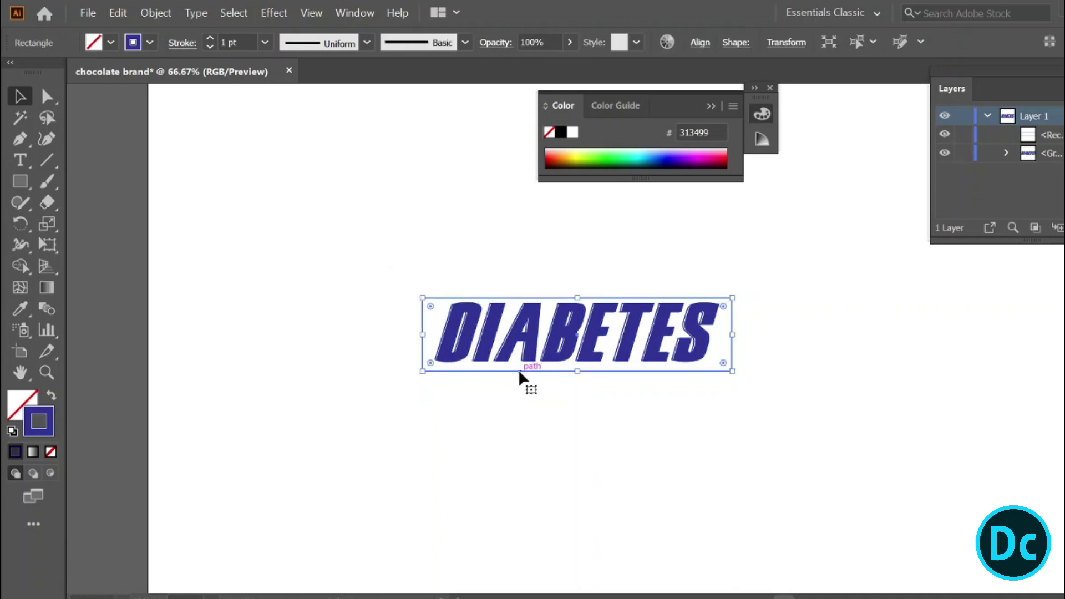
key("Up")
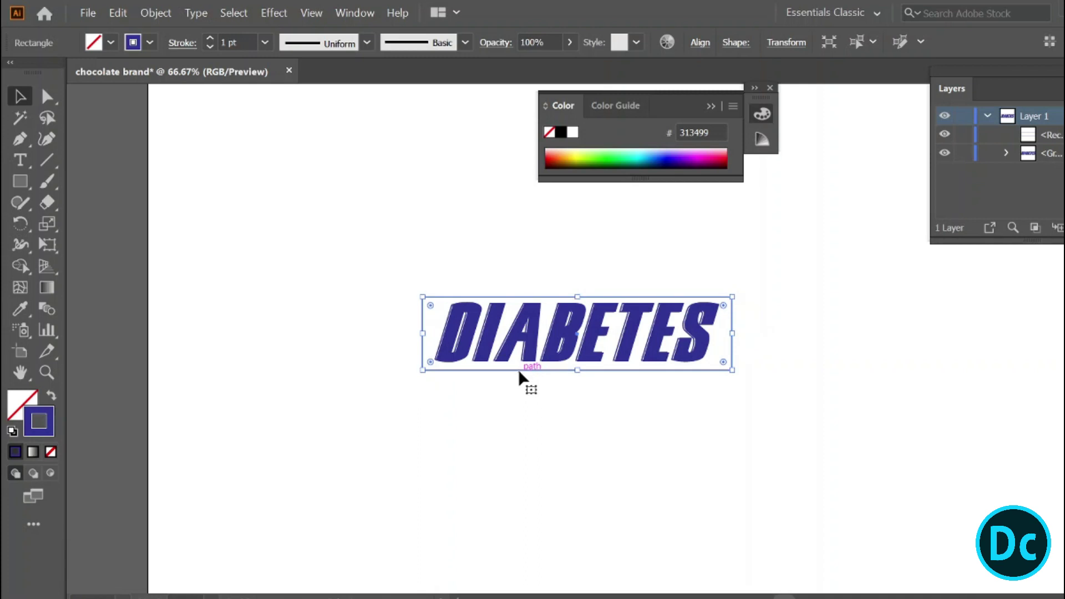
key("Up")
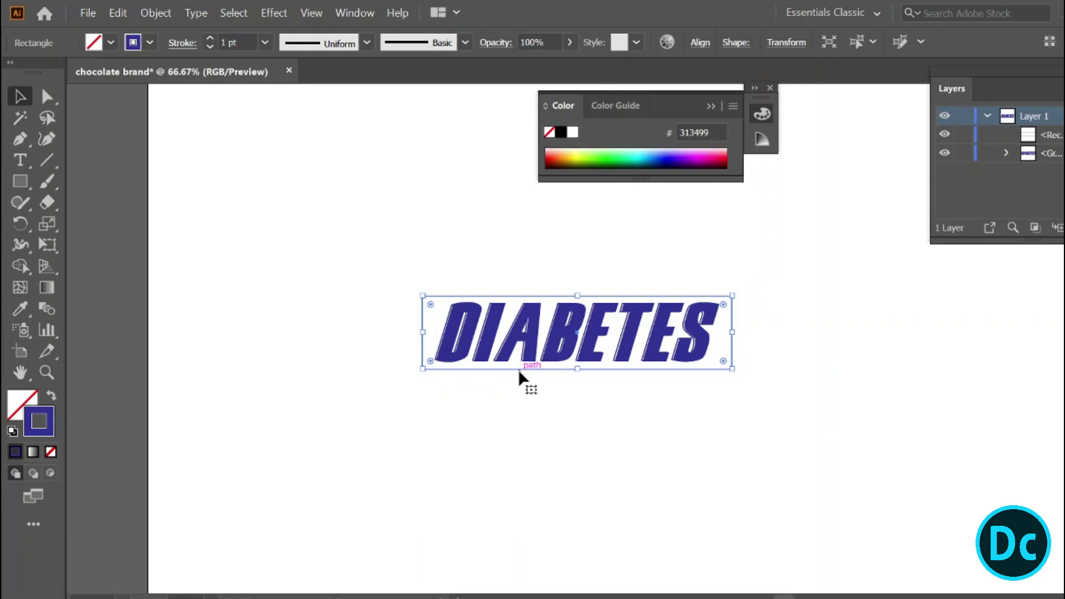
left_click_drag(577, 296, 577, 290)
key("Down")
key("Down")
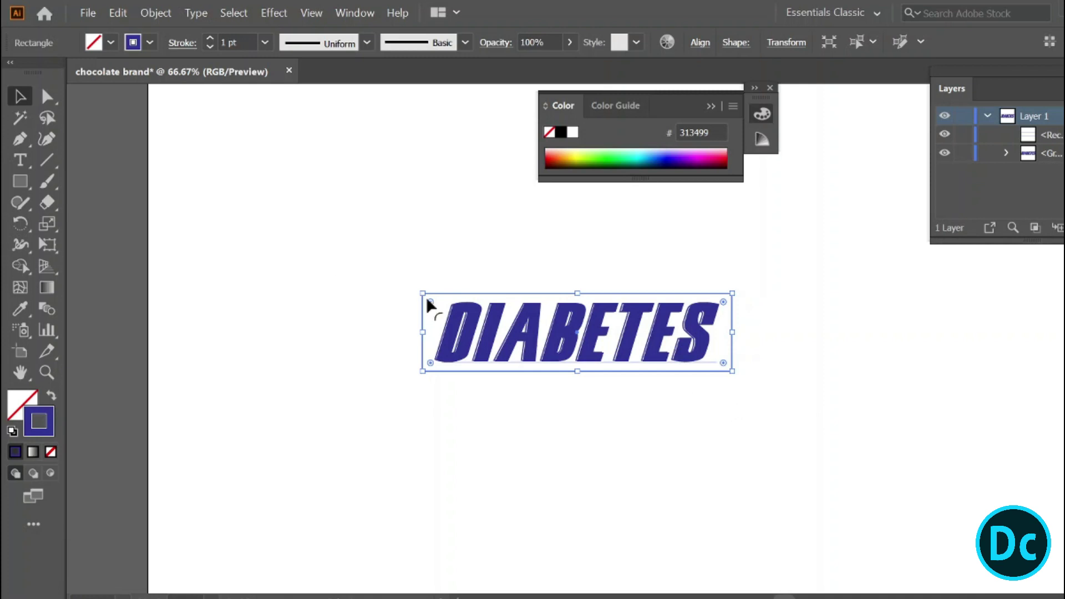
Slant the DIABETES frame into a parallelogram by shifting its bottom-right and top-left anchors.
left_click(46, 97)
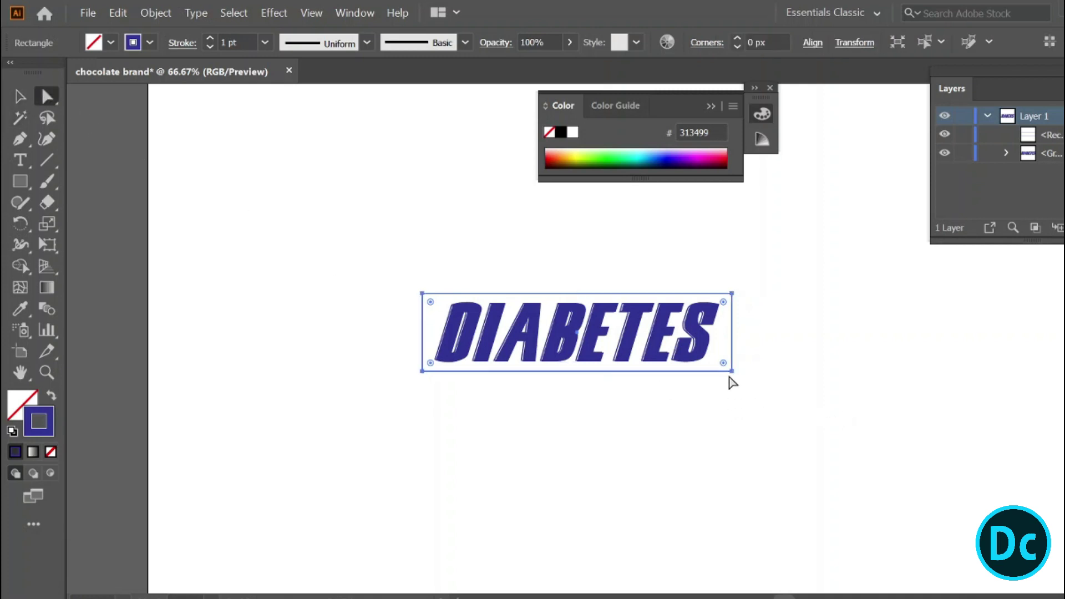
left_click_drag(732, 371, 710, 372)
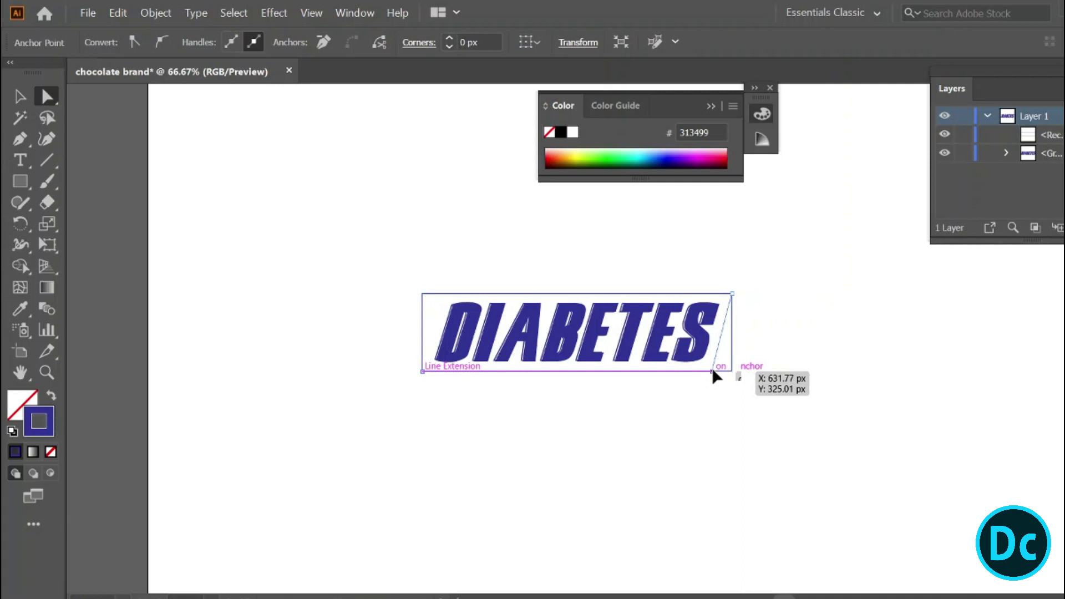
left_click_drag(710, 376, 711, 376)
left_click_drag(423, 293, 446, 300)
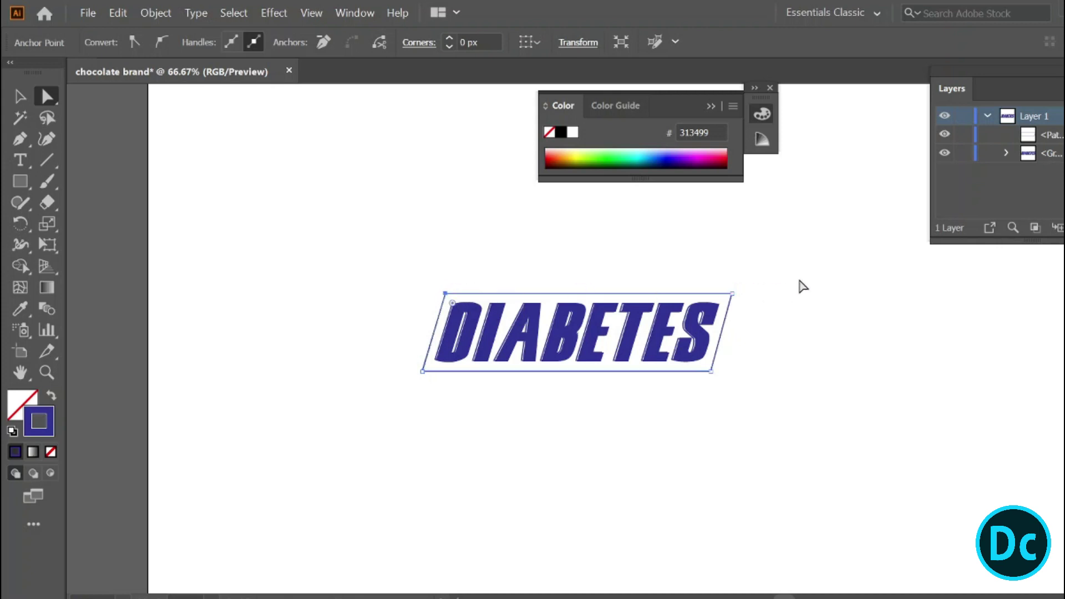
left_click(17, 98)
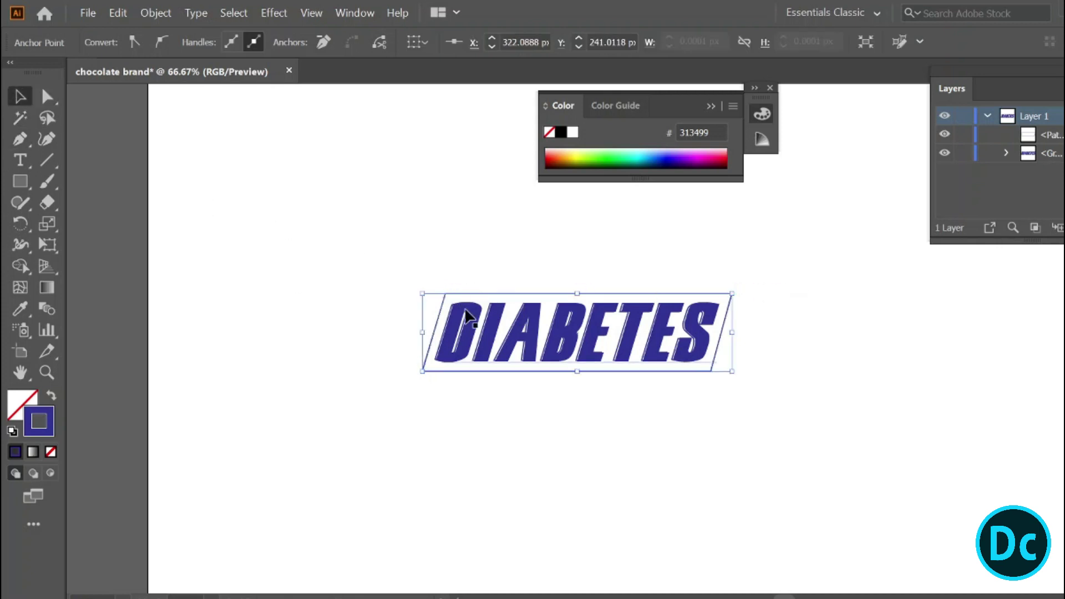
Drag the live-corner widgets to round the slanted frame's top-left and bottom-right corners.
key("a")
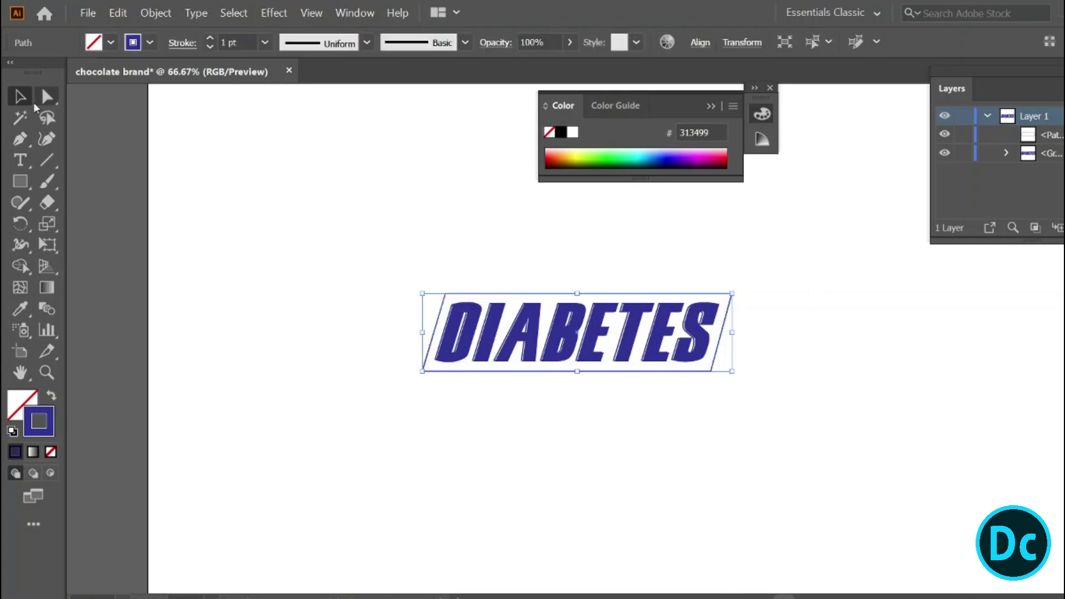
mouse_move(452, 303)
left_mouse_down()
mouse_move(462, 322)
mouse_move(424, 374)
left_mouse_up()
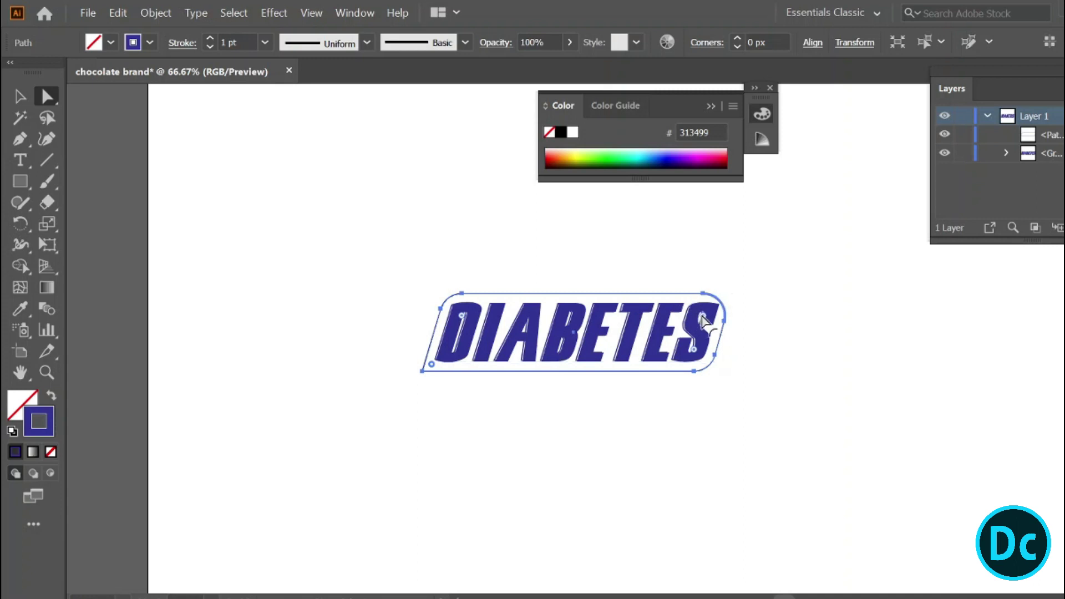
left_click_drag(704, 321, 749, 302)
left_click(244, 251)
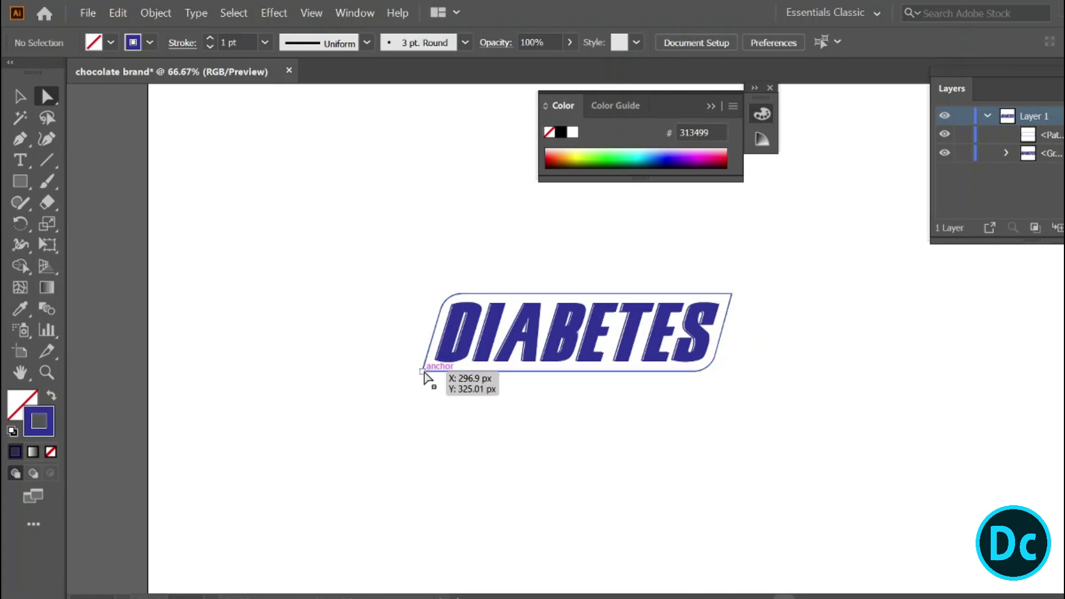
left_click(422, 371)
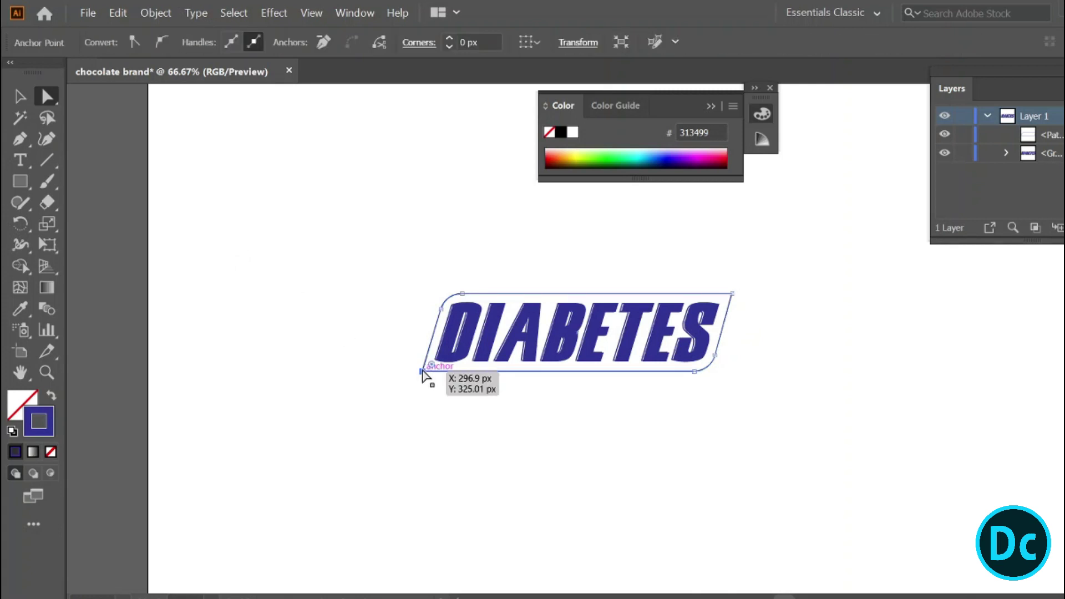
left_click(18, 96)
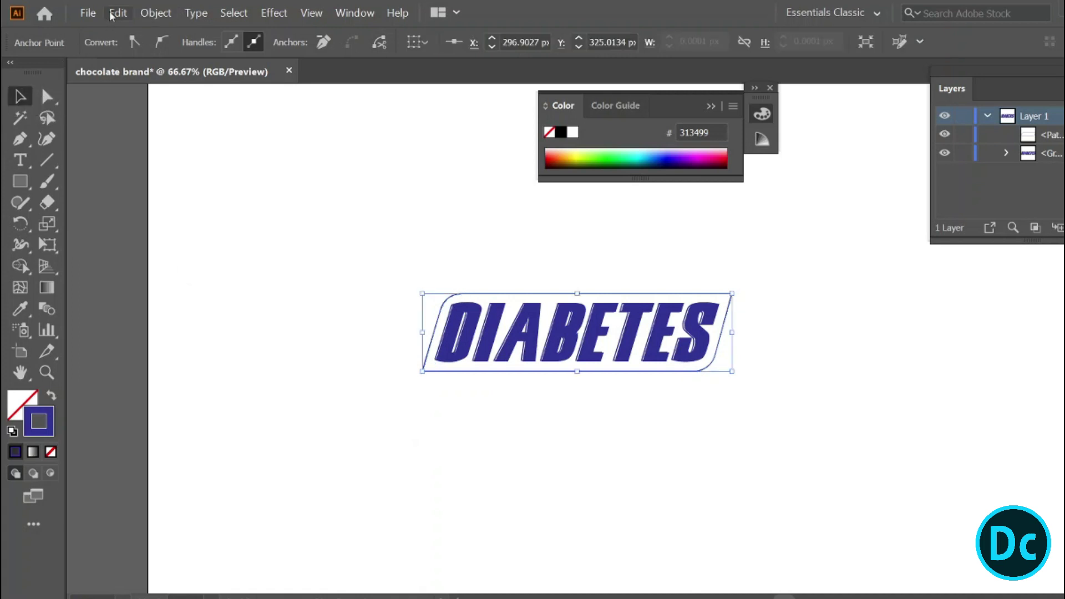
Create a 7 px Offset Path outline around the rounded DIABETES frame.
left_click(154, 12)
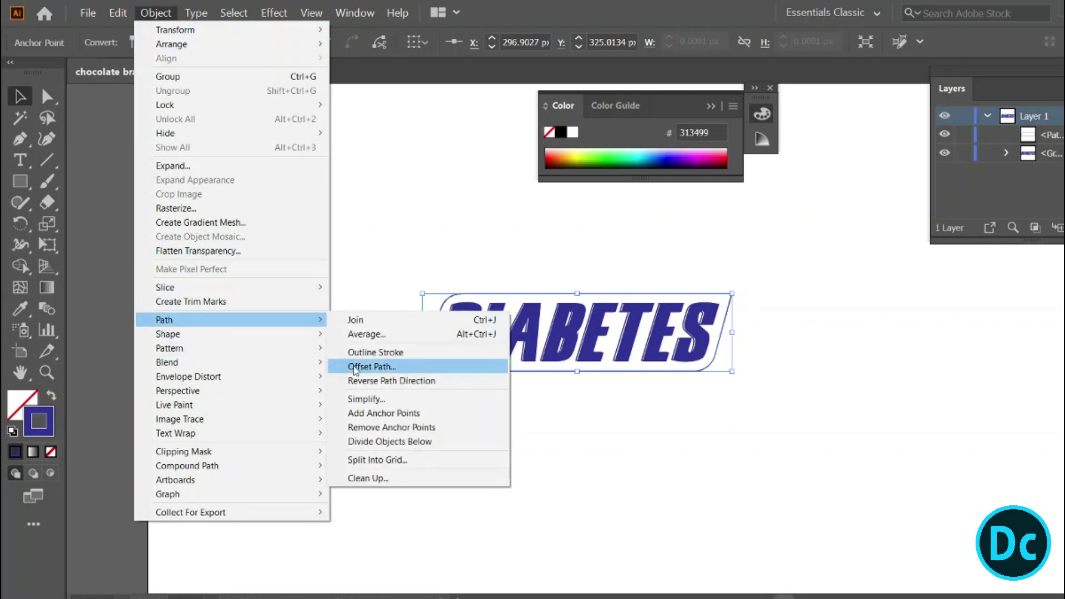
mouse_move(164, 319)
left_click(357, 365)
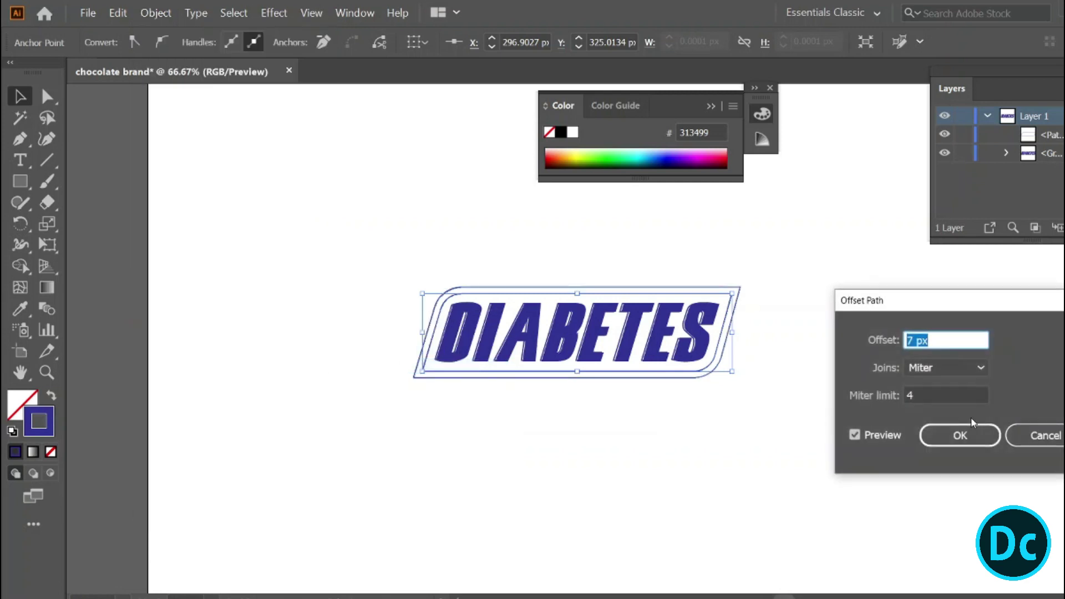
left_click(950, 441)
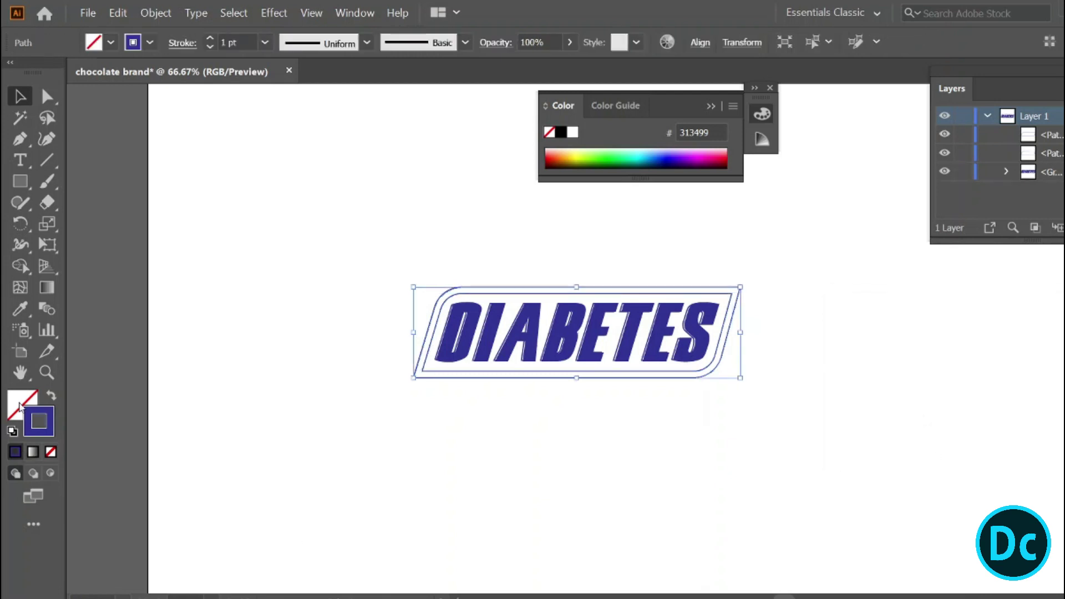
Remove the outer frame's stroke and fill it crimson #C1212A.
left_click(50, 451)
left_click(18, 409)
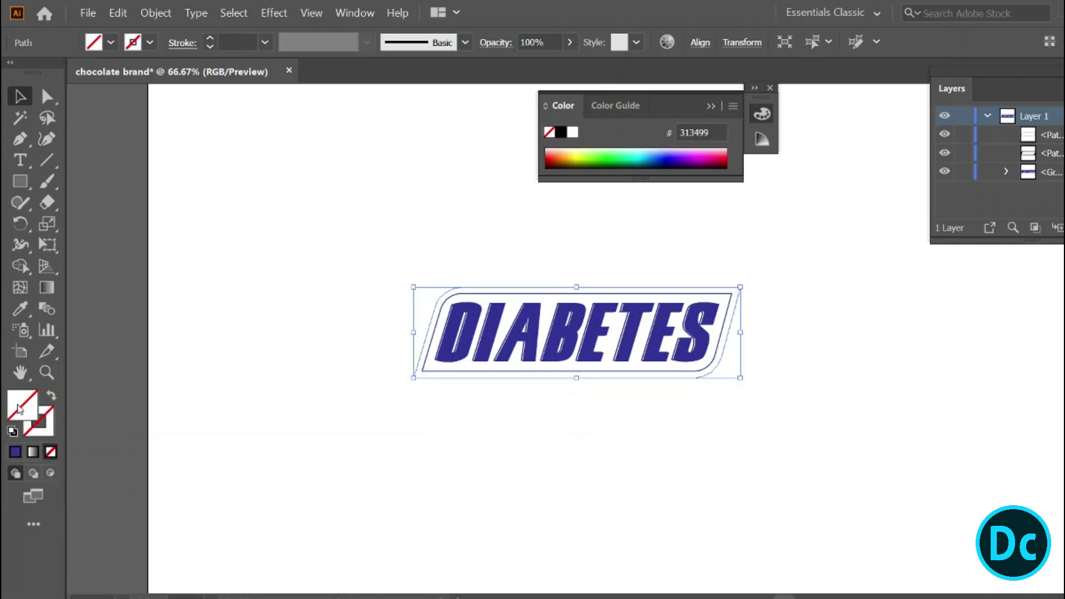
double_click(18, 409)
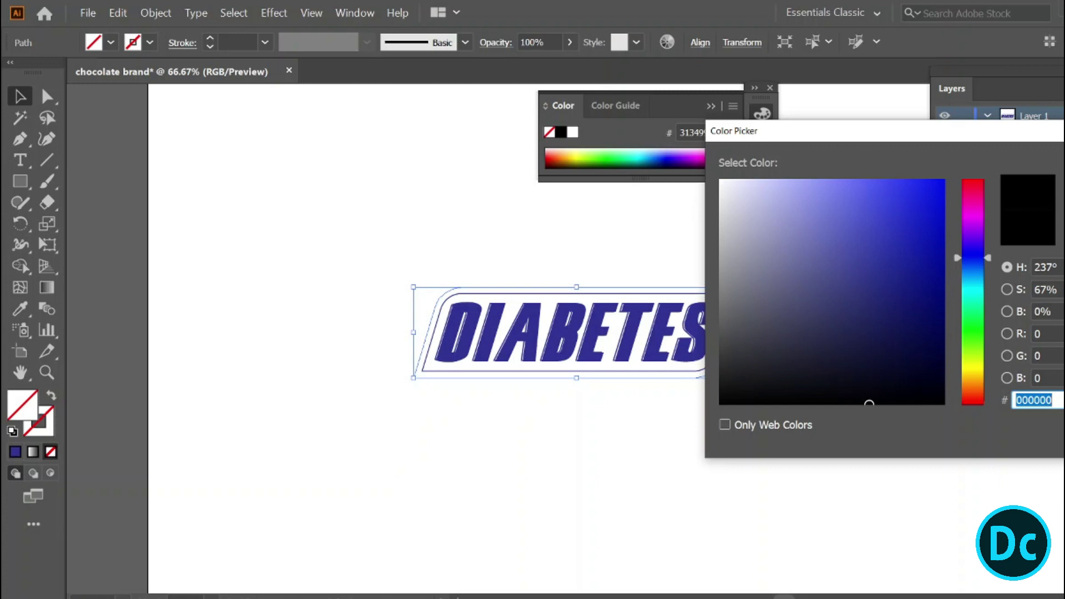
type("C12")
type("12A")
key("Return")
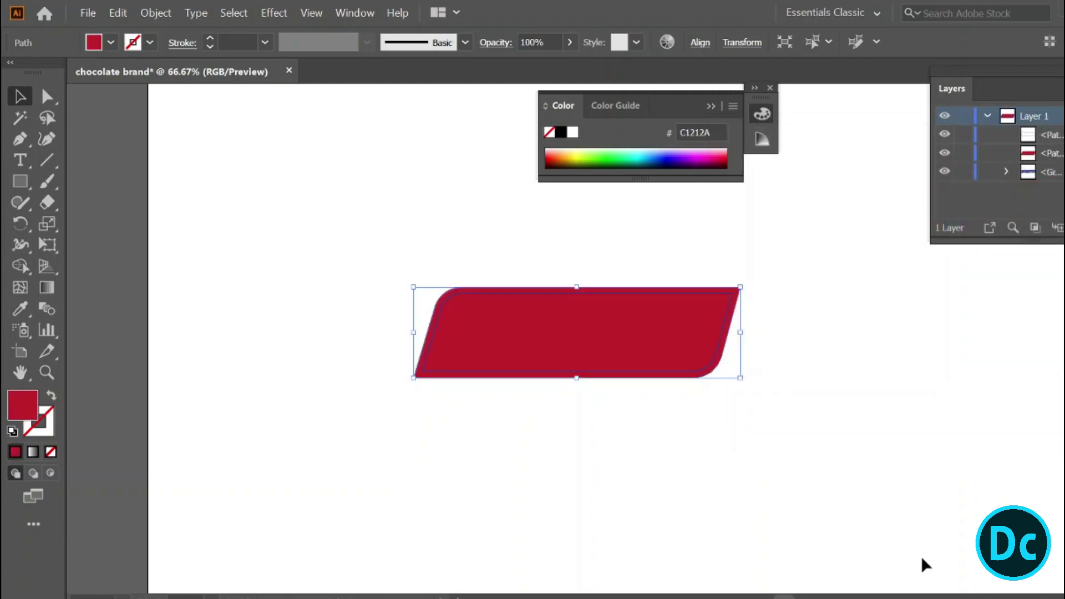
Send the crimson shape behind the DIABETES text with Arrange > Send to Back.
right_click(579, 332)
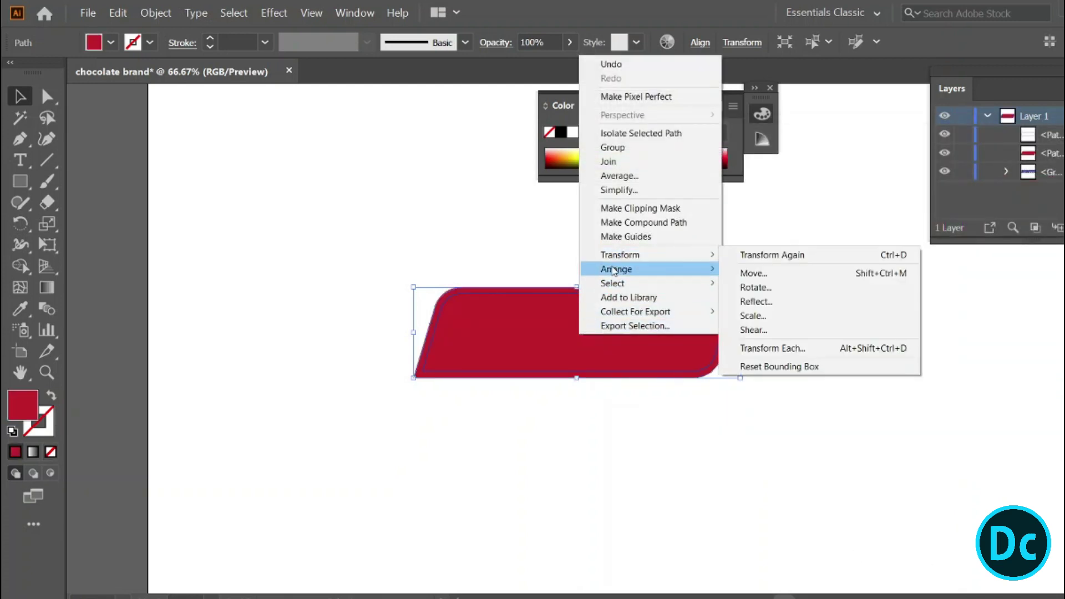
mouse_move(616, 269)
left_click(788, 312)
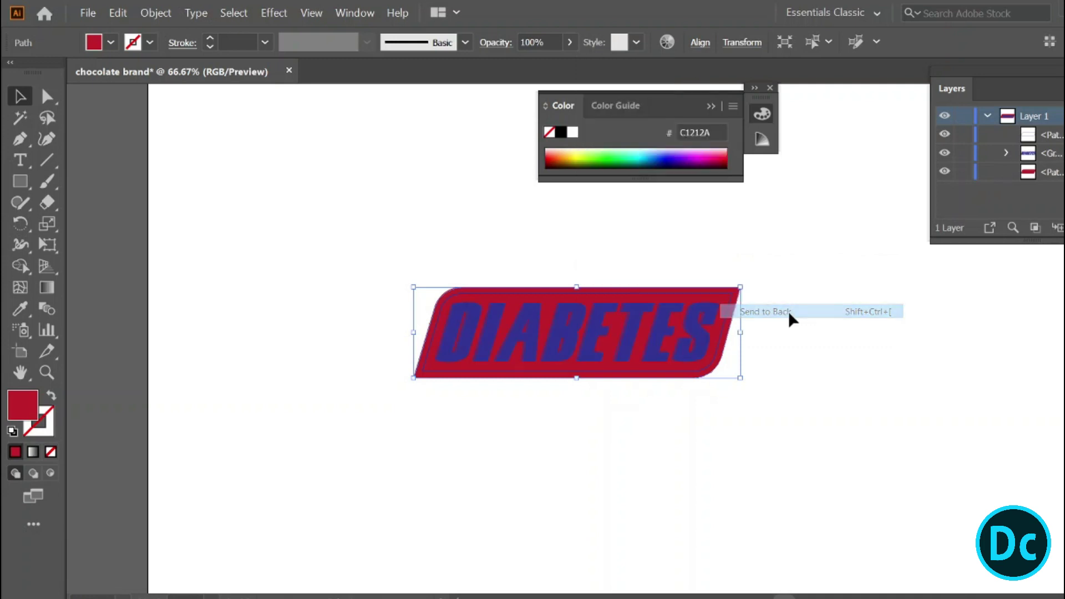
left_click(821, 359)
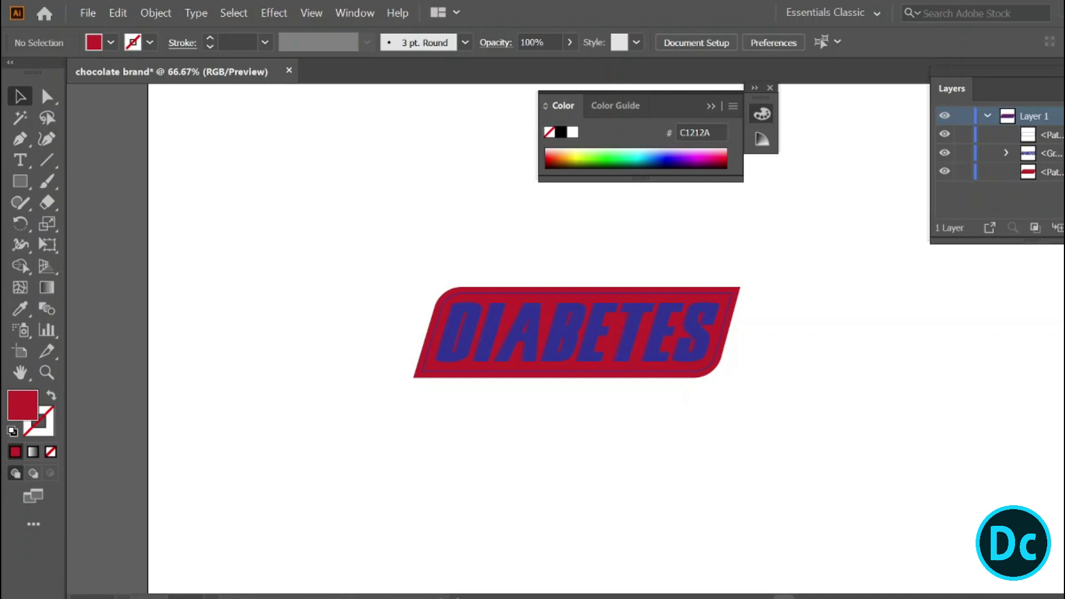
Give the inner DIABETES frame a white fill and no stroke.
left_click(1060, 134)
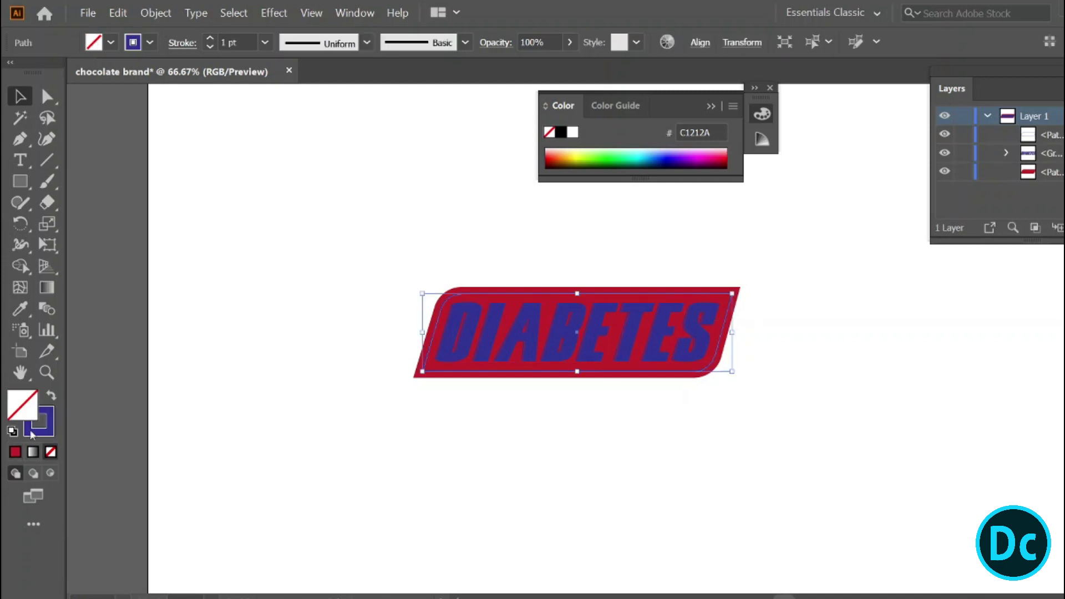
left_click(48, 431)
left_click(50, 451)
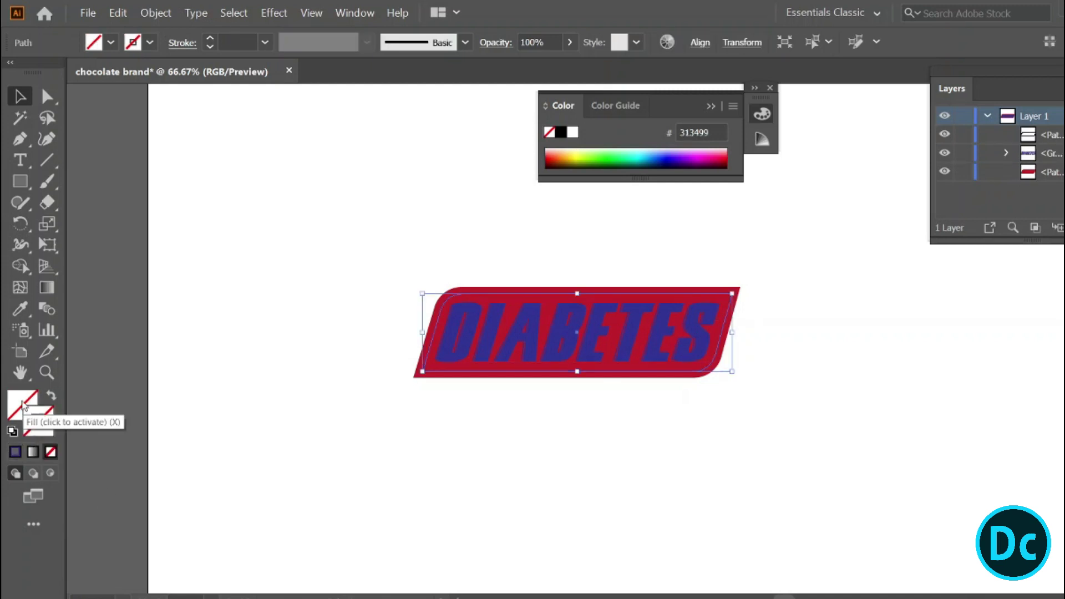
left_click(574, 135)
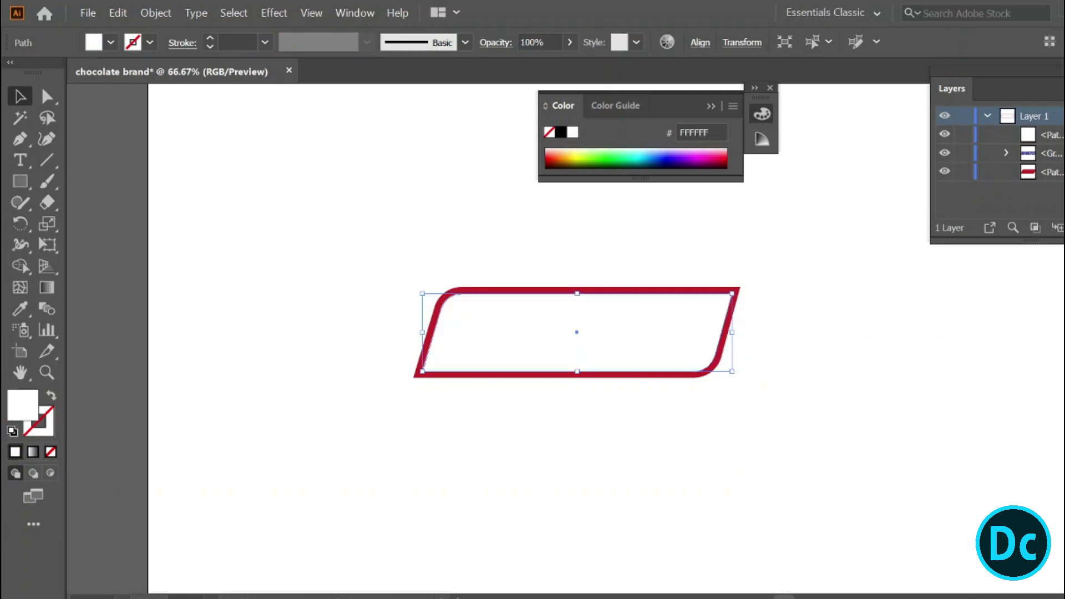
Move the white frame beneath the DIABETES text in Layers, then collapse Layer 1.
left_click(1042, 134)
left_click_drag(1042, 134, 1043, 161)
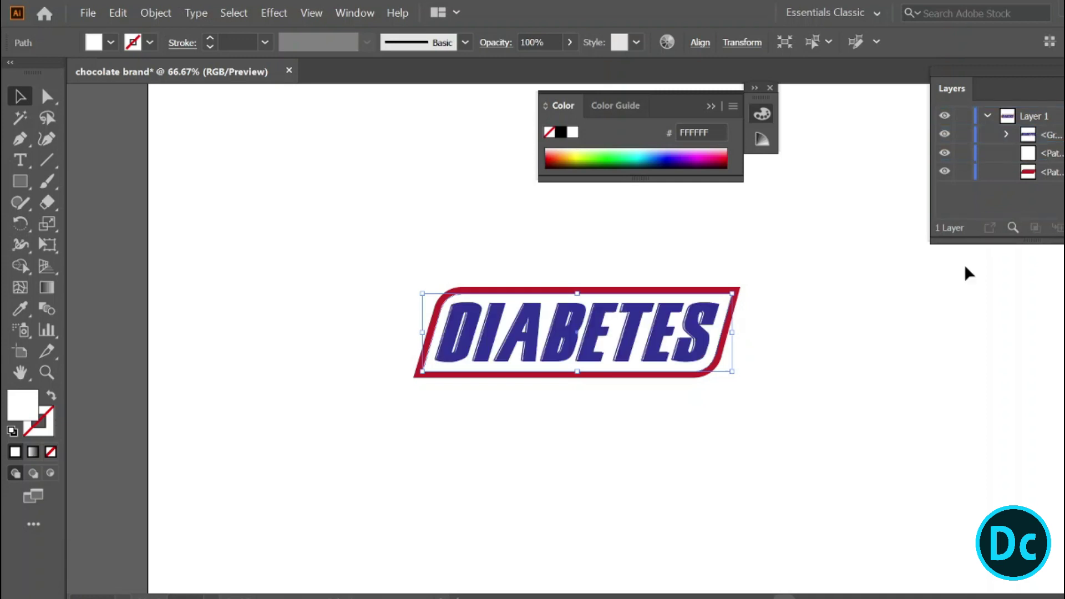
left_click(901, 341)
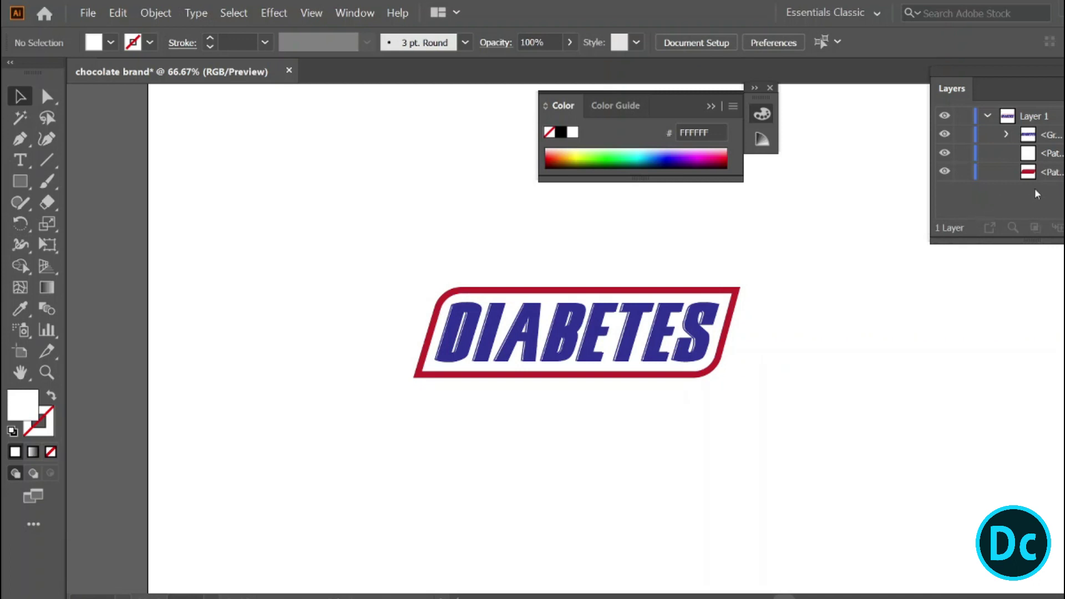
left_click(987, 116)
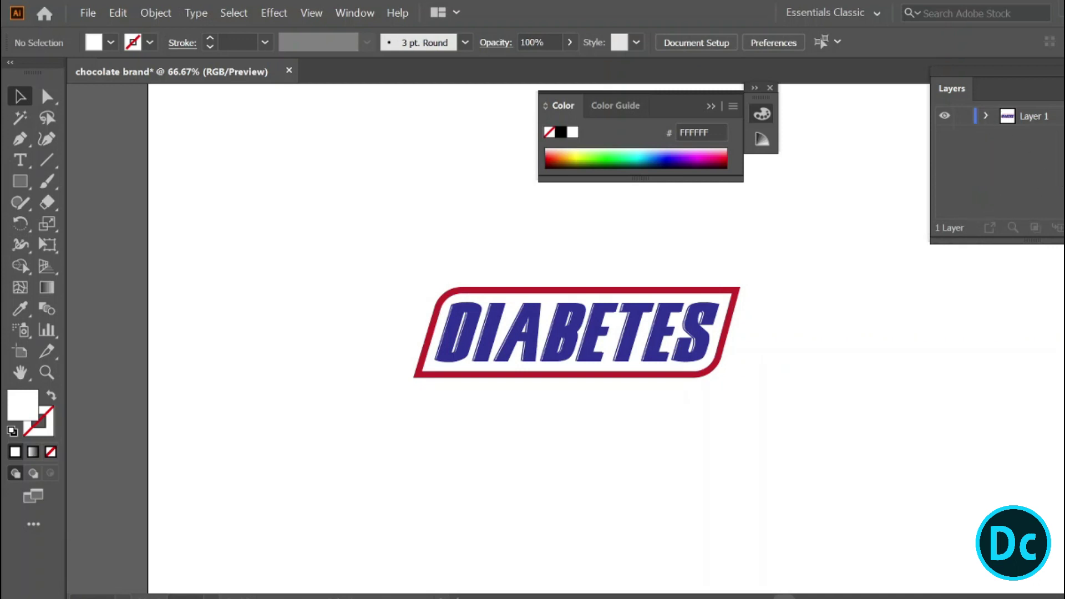
Add a new layer and draw a rectangle covering the whole logo.
left_click(1056, 227)
left_click(20, 182)
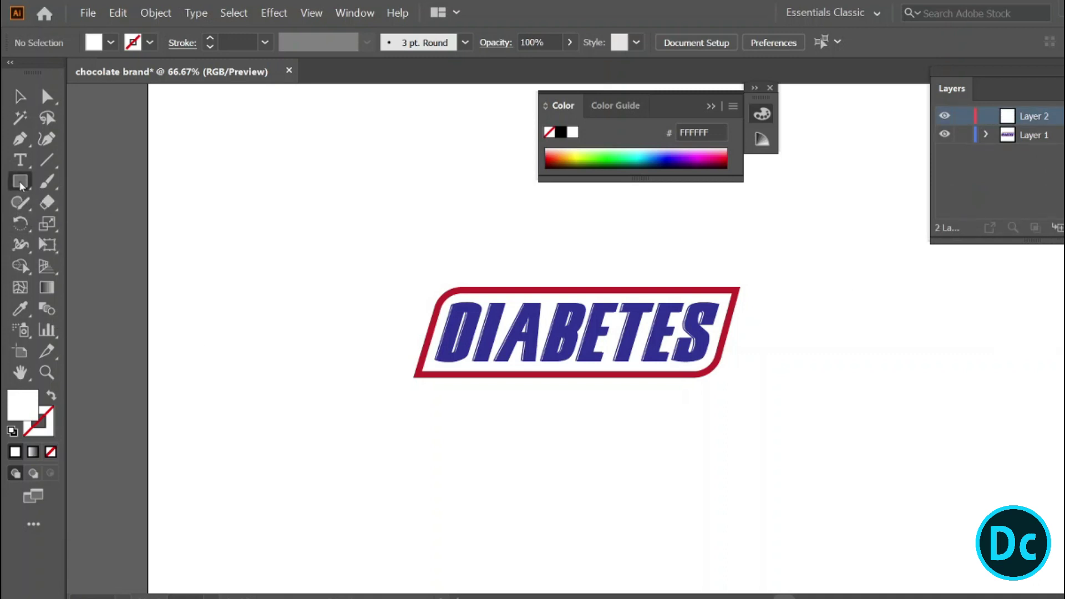
left_click_drag(345, 235, 848, 455)
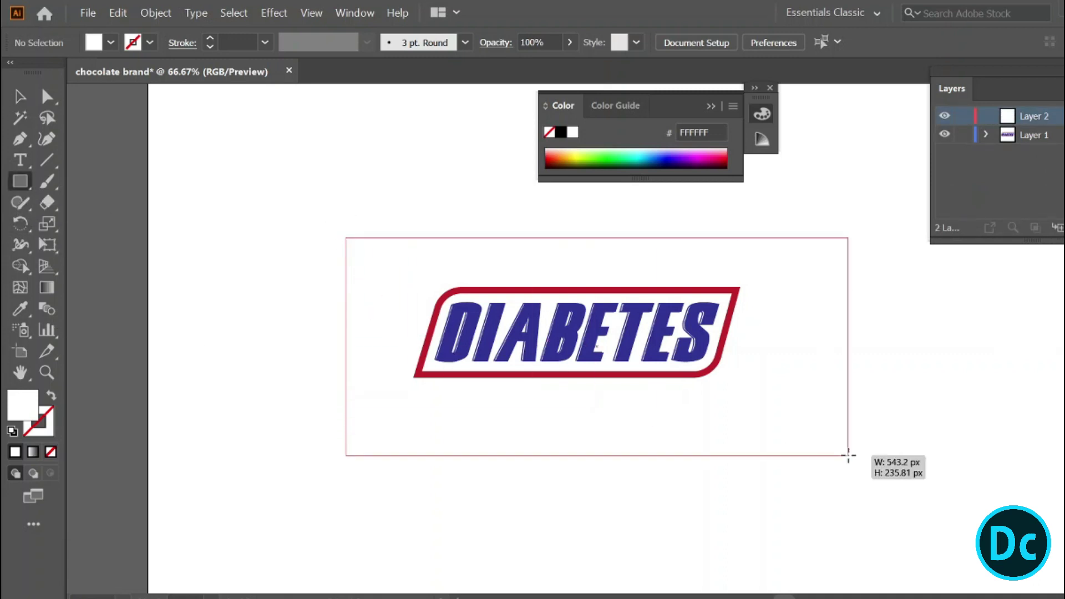
left_click(20, 96)
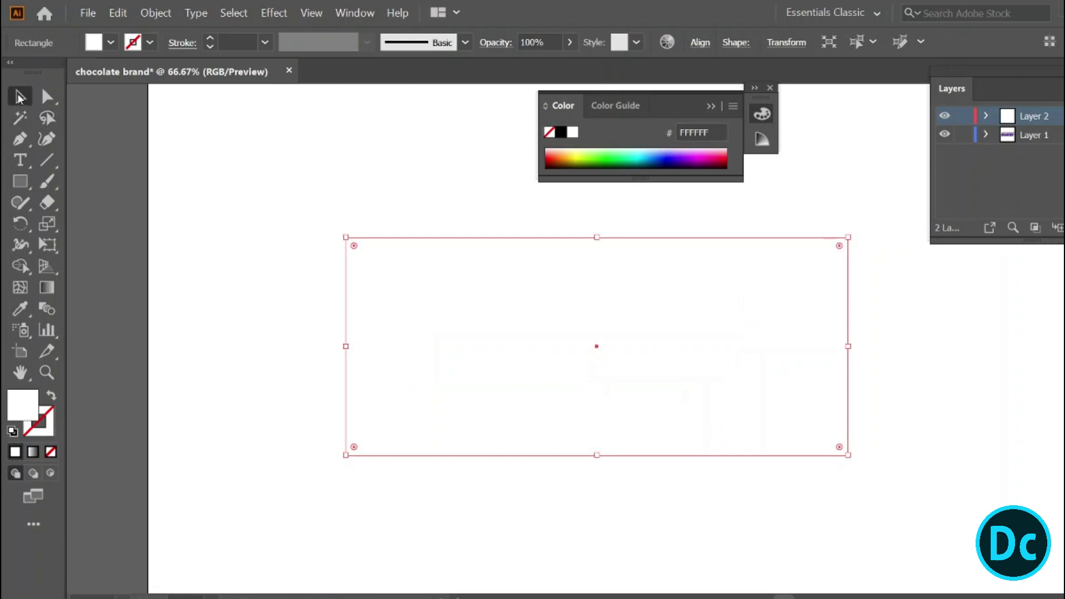
Fill the background rectangle dark chocolate brown #381D0B.
double_click(24, 413)
left_click(973, 379)
left_click_drag(975, 383, 976, 390)
left_click(913, 360)
left_click_drag(913, 360, 900, 355)
key("Return")
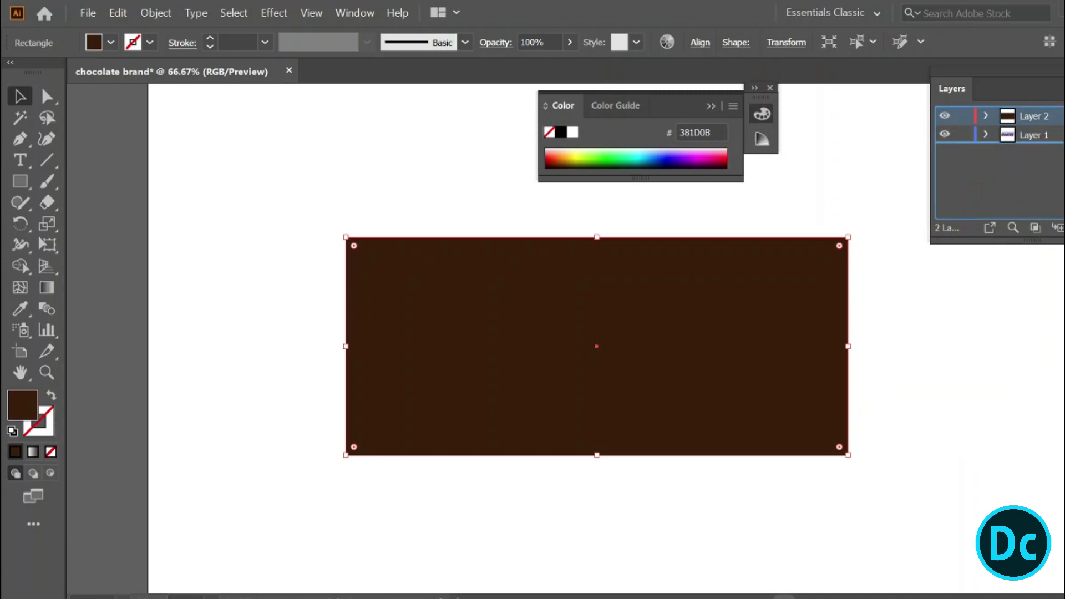
Put Layer 1 above the background, centre the brown rectangle, and lock Layer 2.
left_click_drag(1031, 135, 1031, 111)
left_click(960, 379)
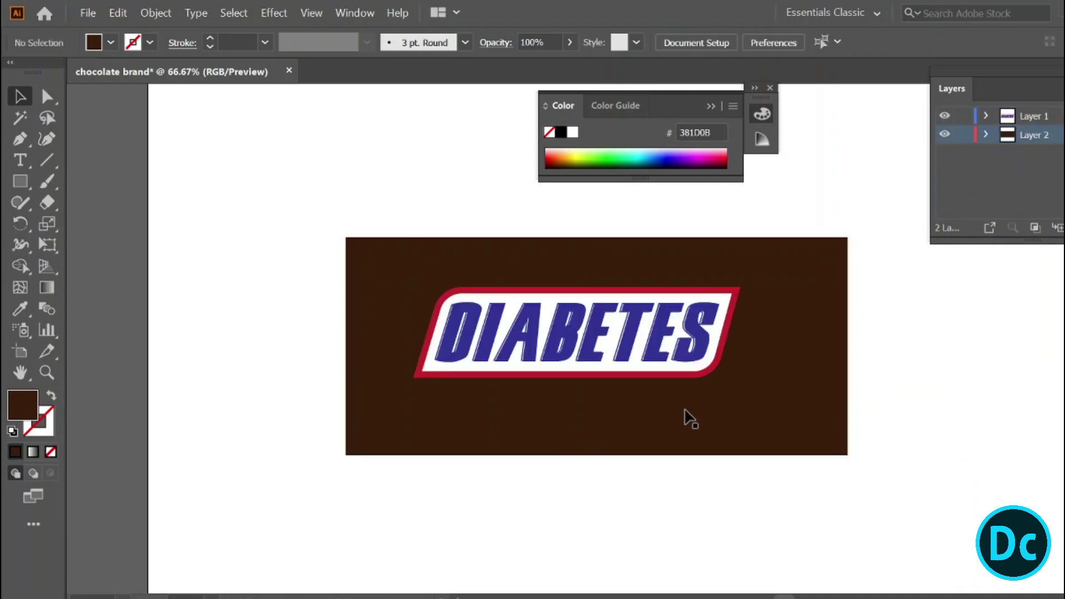
left_click_drag(600, 423, 578, 442)
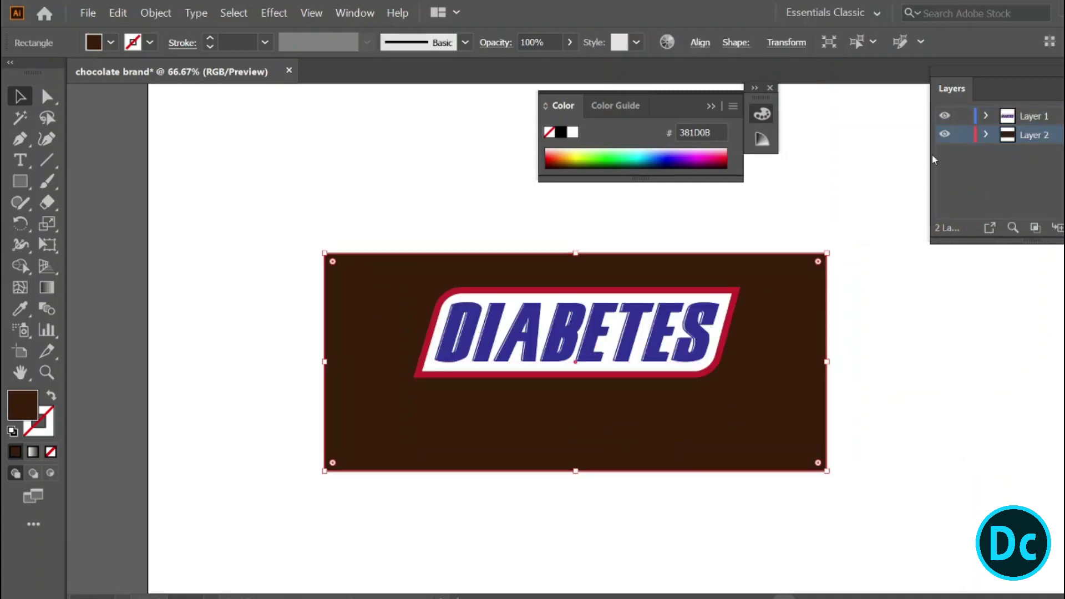
left_click(963, 135)
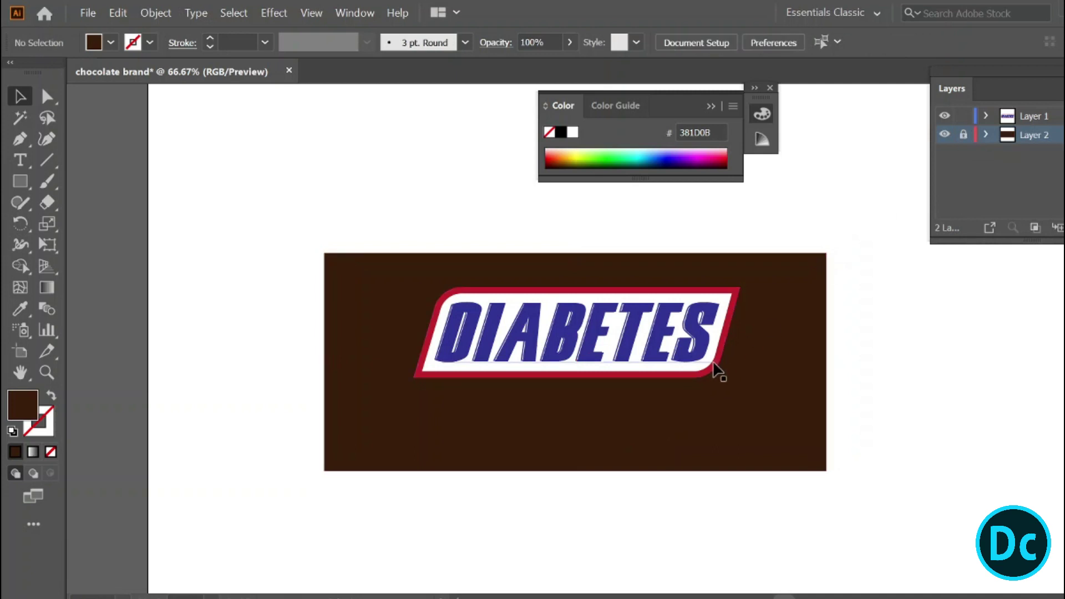
left_click(1042, 116)
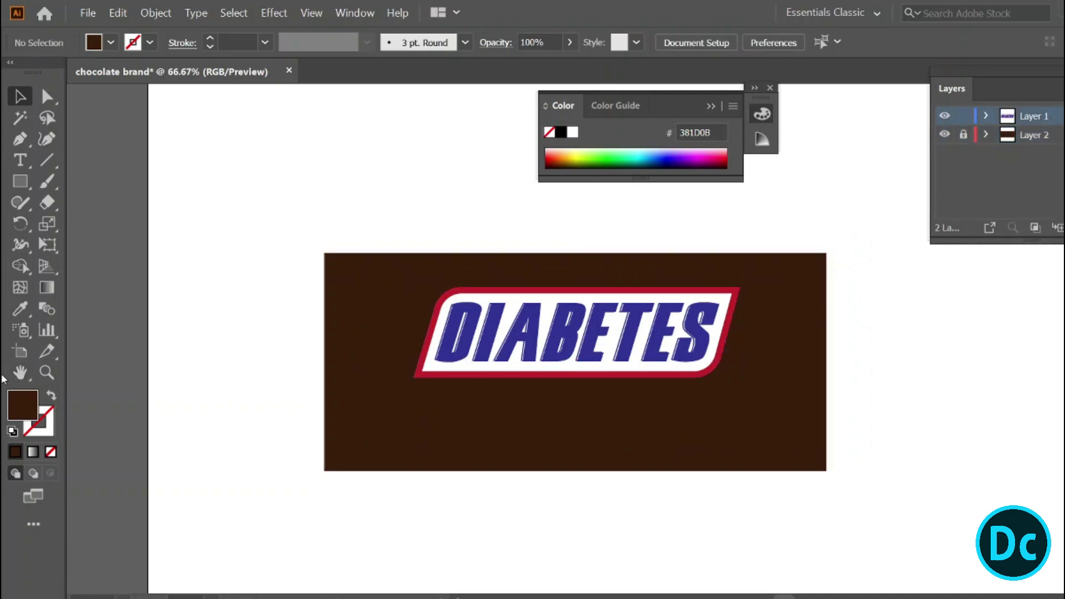
Type the tagline 'NEVER SATISFIES THE HUNGER' below the badge and scale it down.
left_click(20, 160)
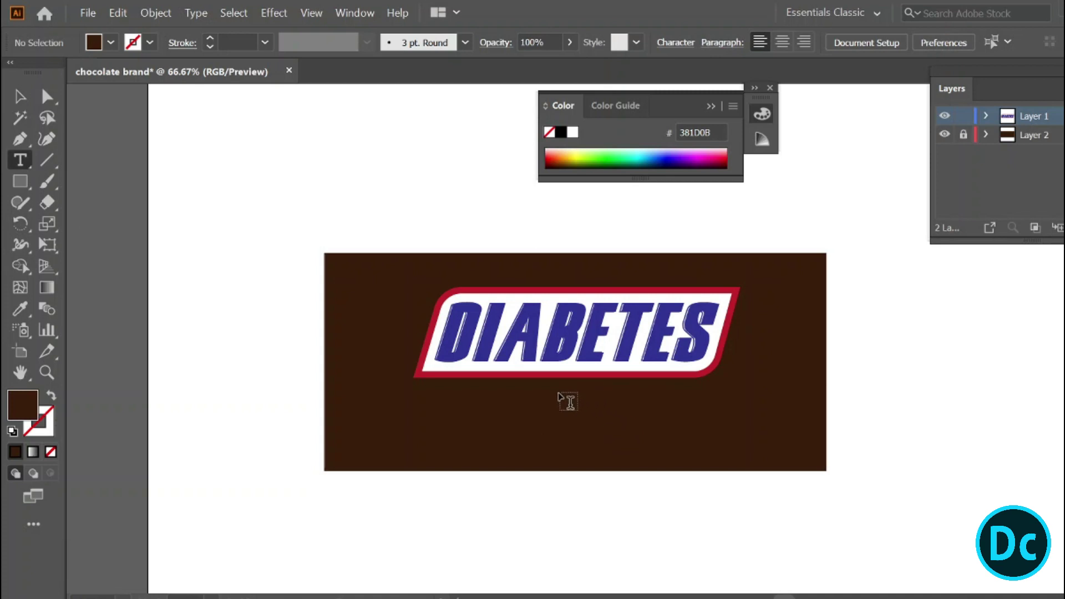
left_click(508, 391)
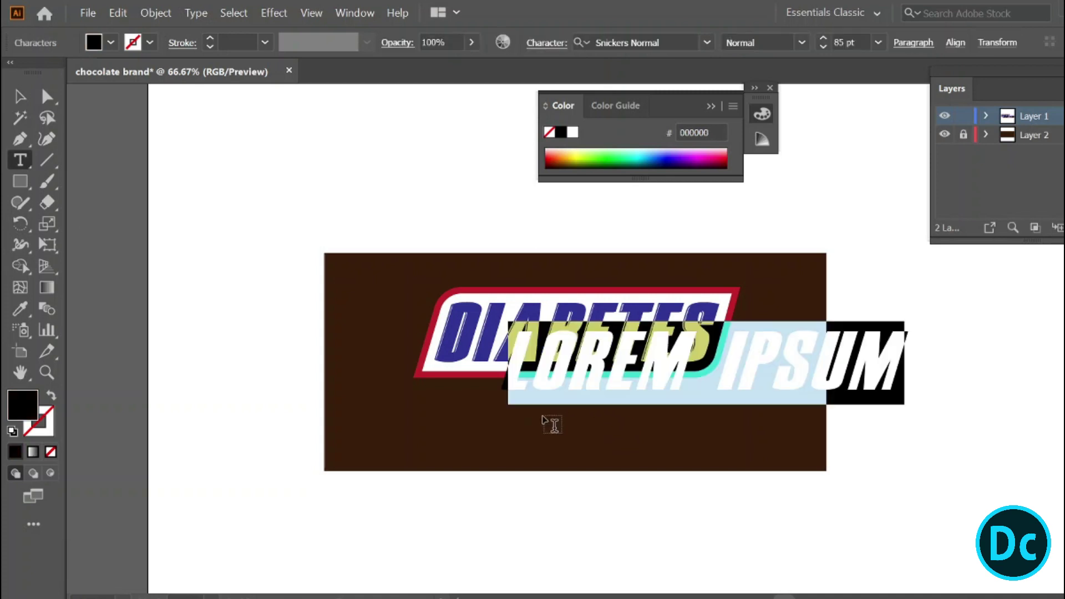
type("NEVE")
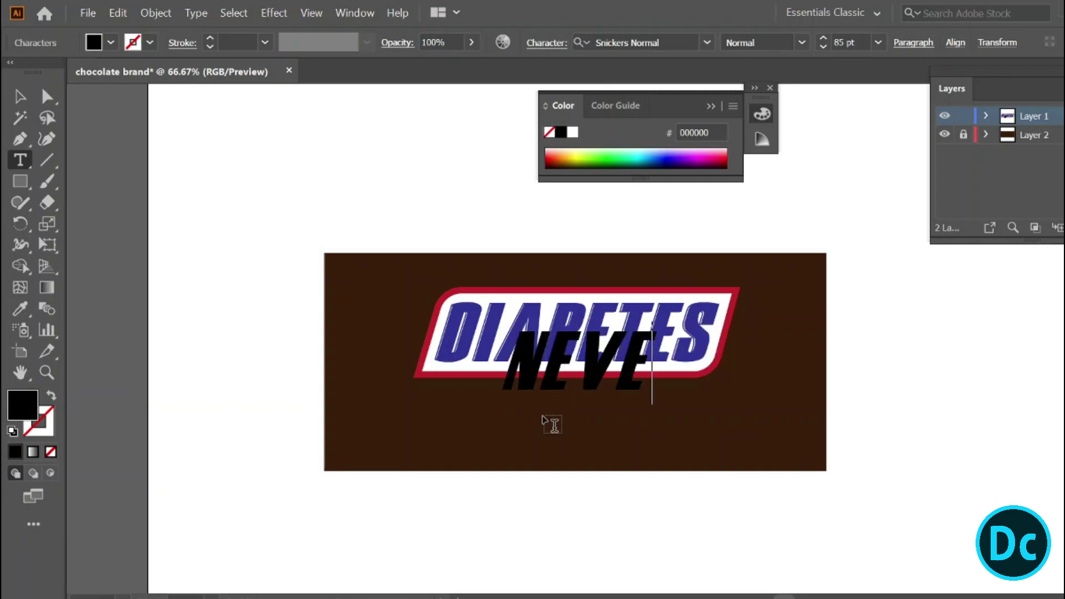
type("R SATI")
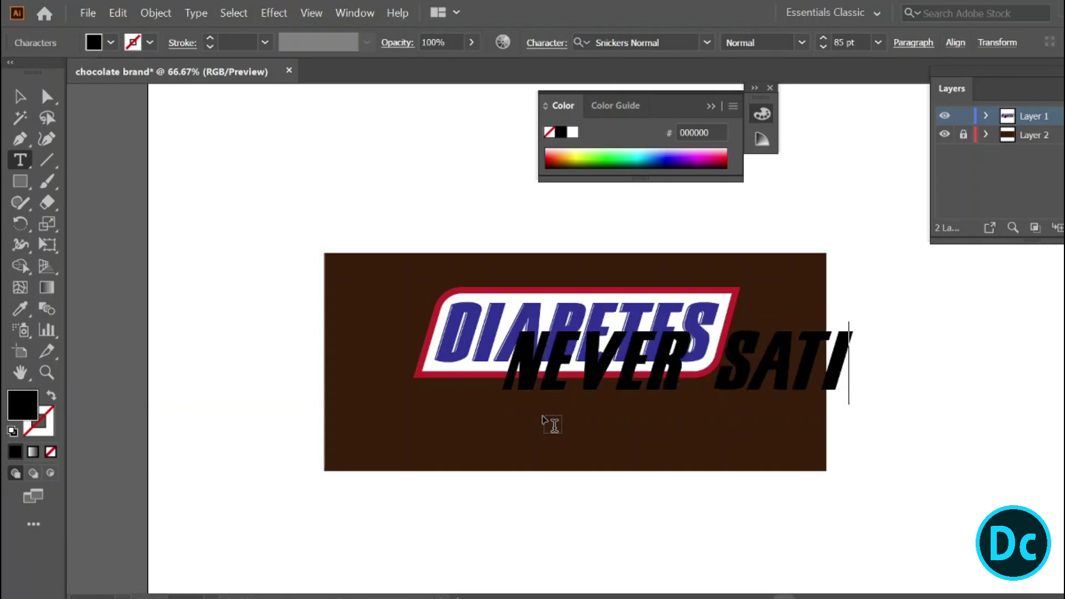
type("SFIES T")
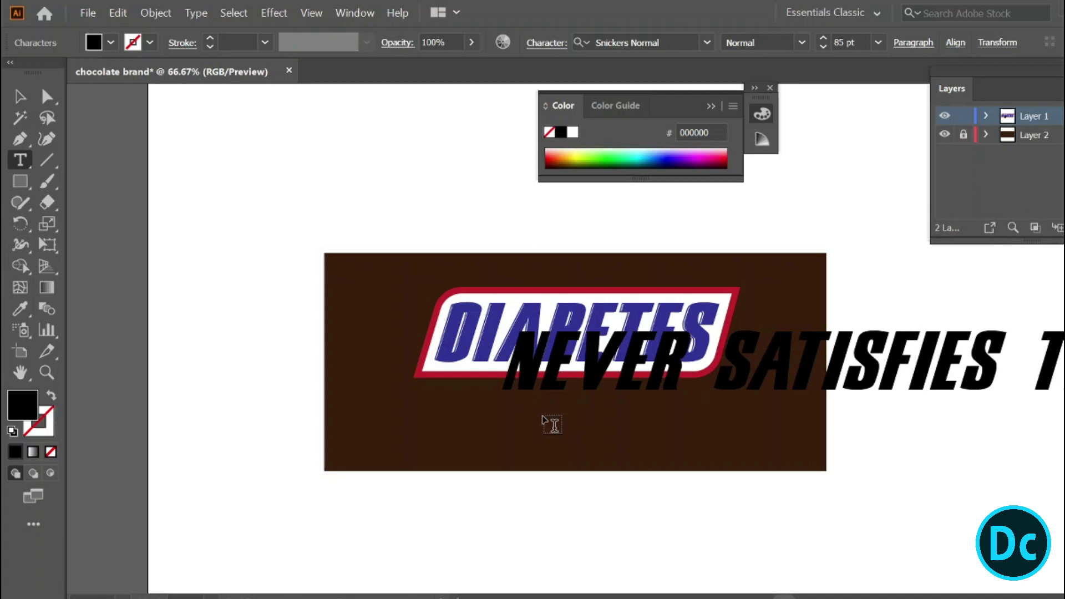
type("HE HUNGE")
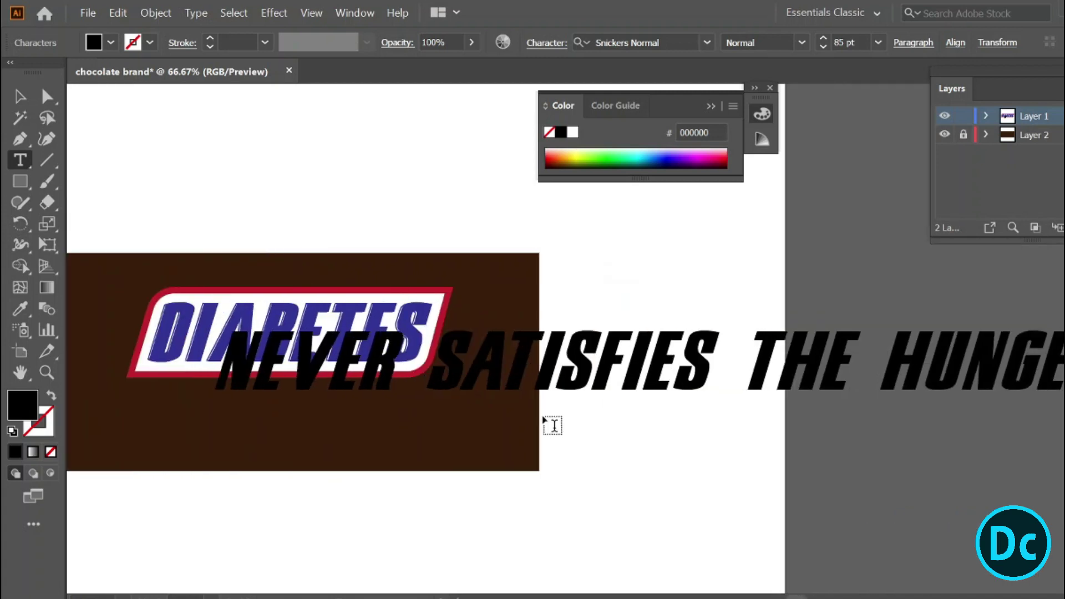
left_click(22, 98)
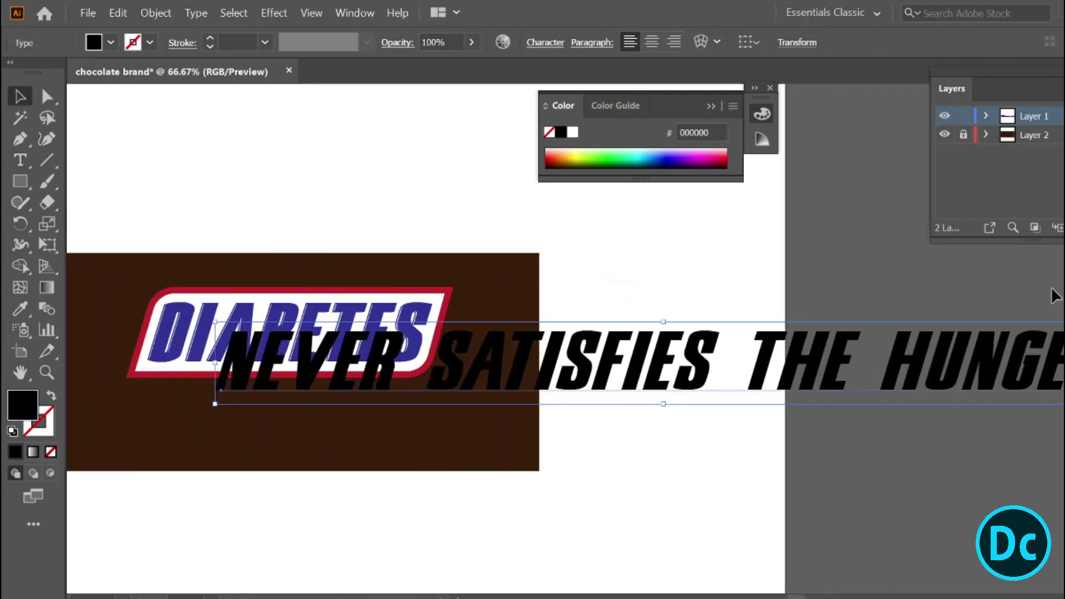
left_click_drag(664, 404, 743, 385)
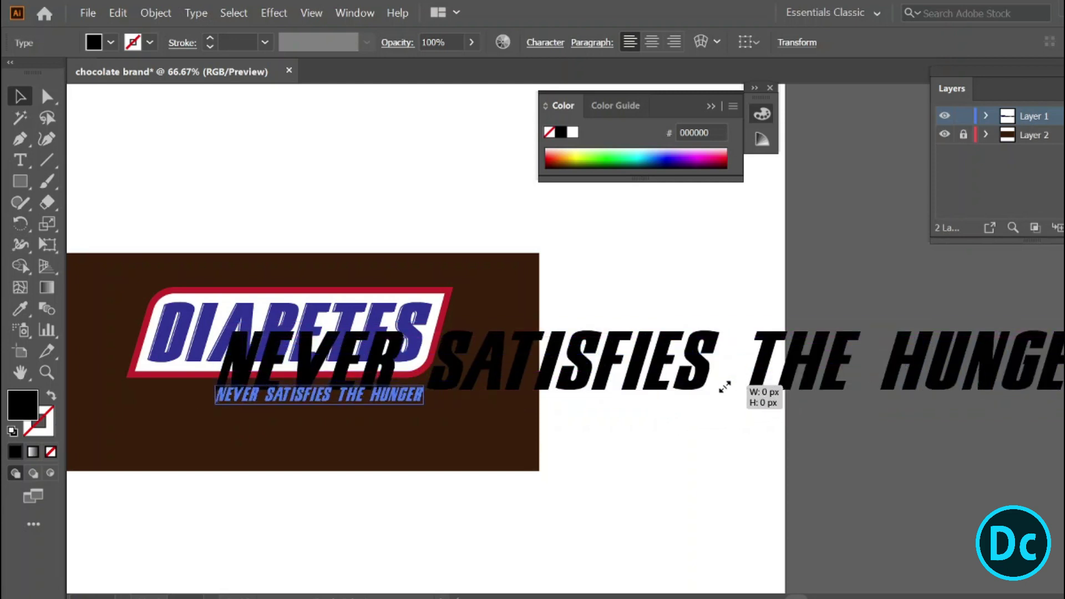
left_click_drag(743, 385, 722, 385)
At actual-size zoom, nudge the tagline into alignment just beneath the DIABETES badge.
left_click(351, 472)
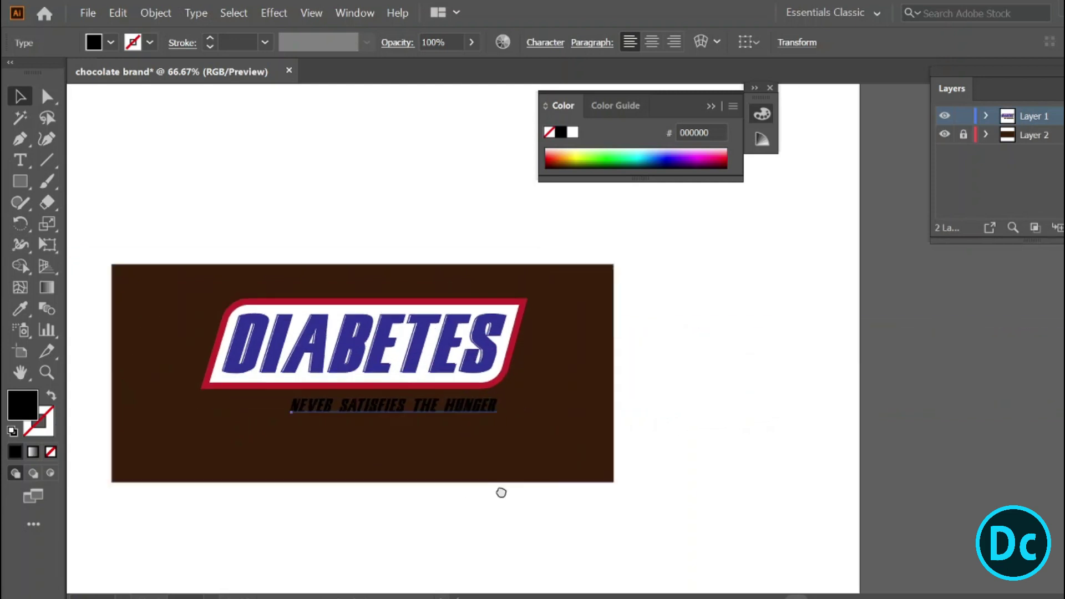
key("ctrl+1")
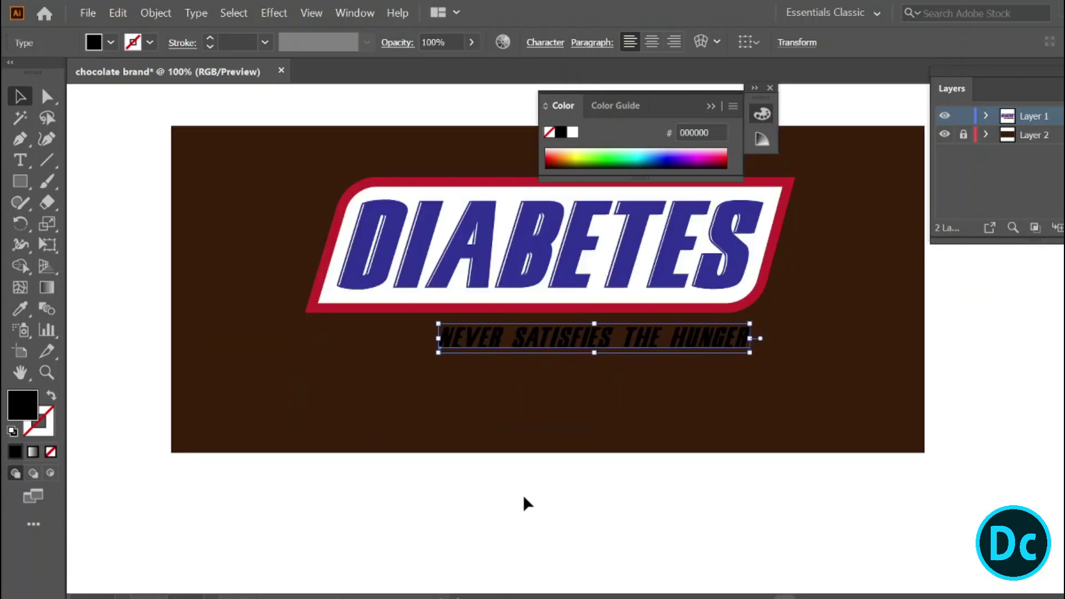
left_click_drag(552, 459, 554, 515)
left_click(604, 391)
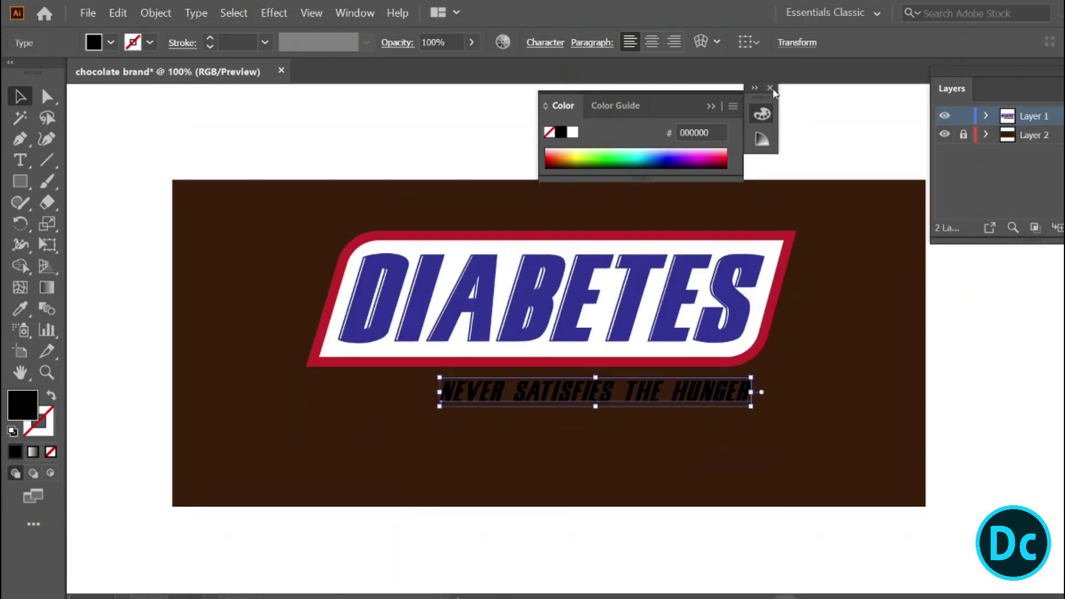
left_click(770, 88)
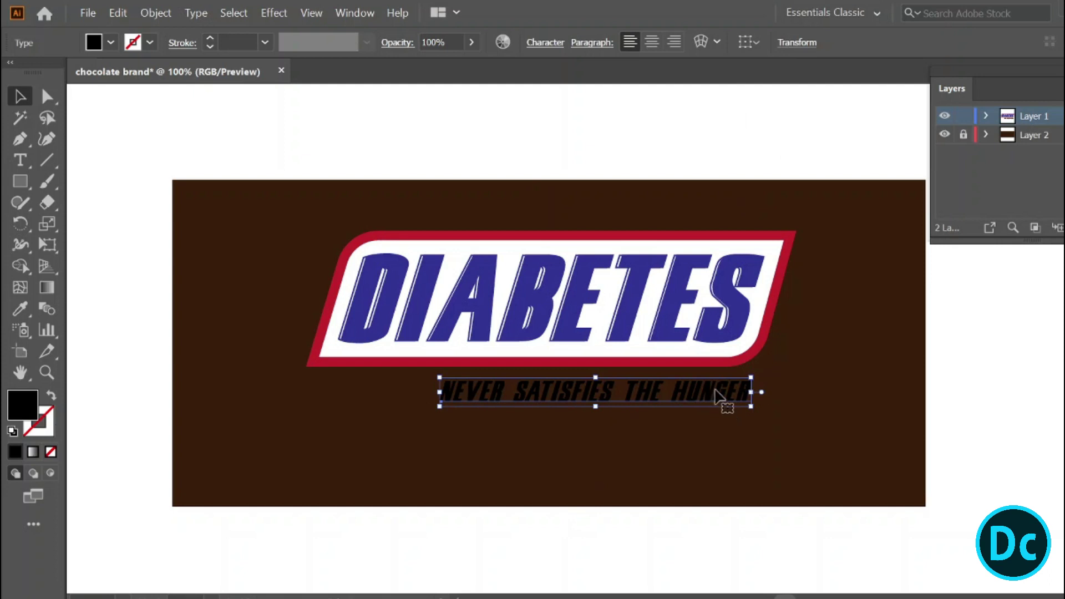
left_click_drag(716, 395, 721, 399)
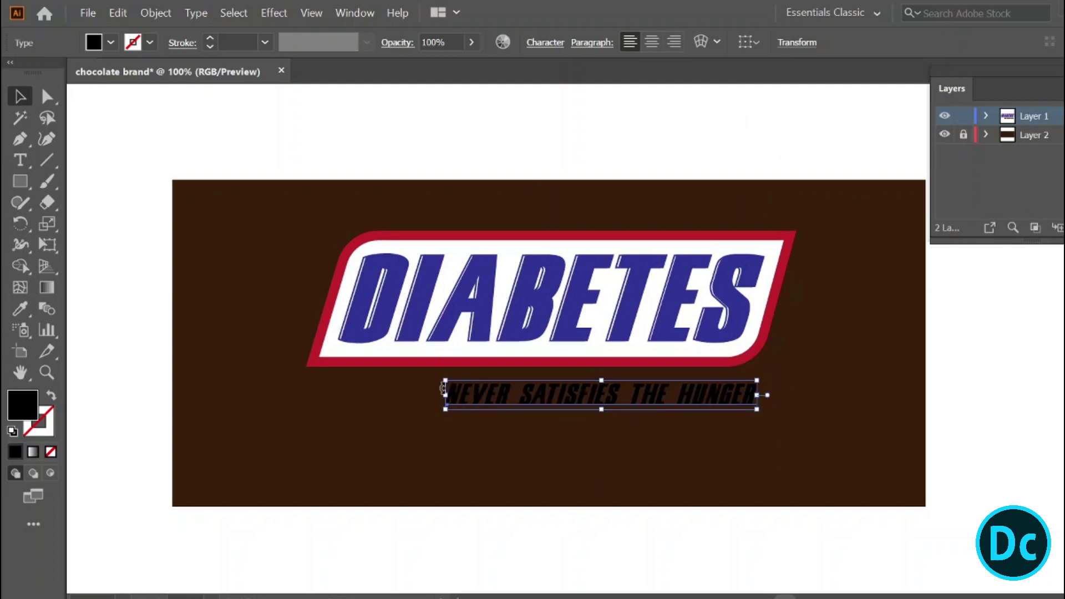
left_click_drag(444, 380, 460, 383)
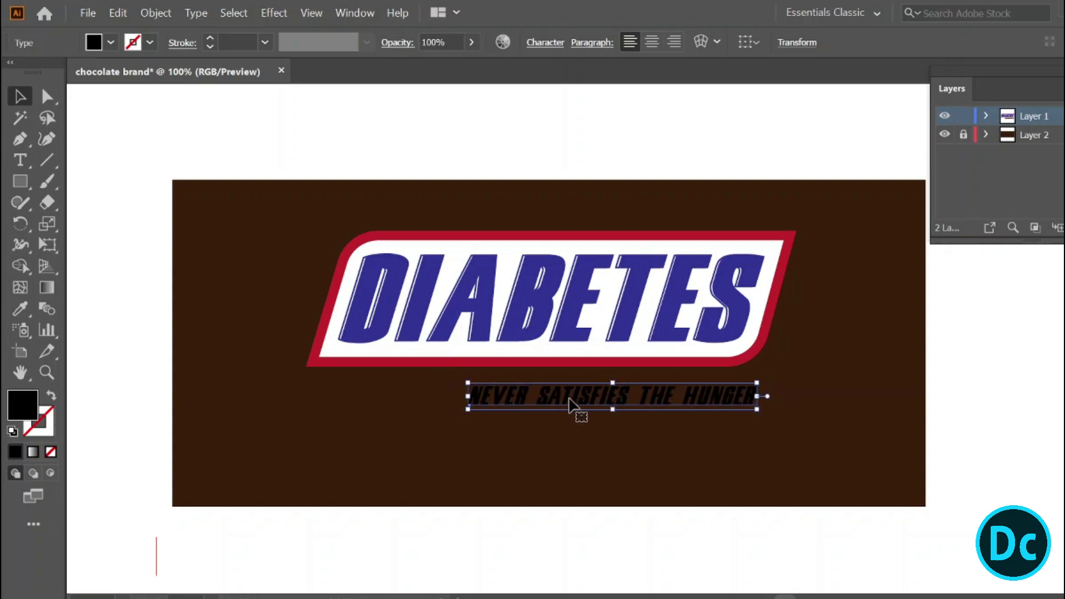
left_click_drag(576, 409, 583, 401)
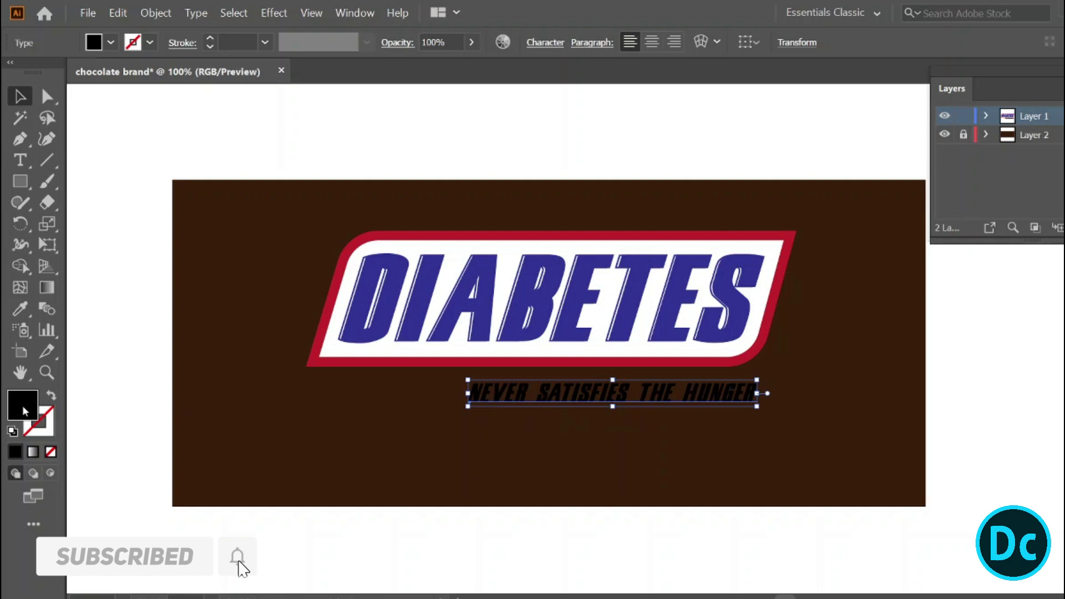
Colour the tagline golden yellow #F2B725, then deselect and zoom out to review.
double_click(24, 408)
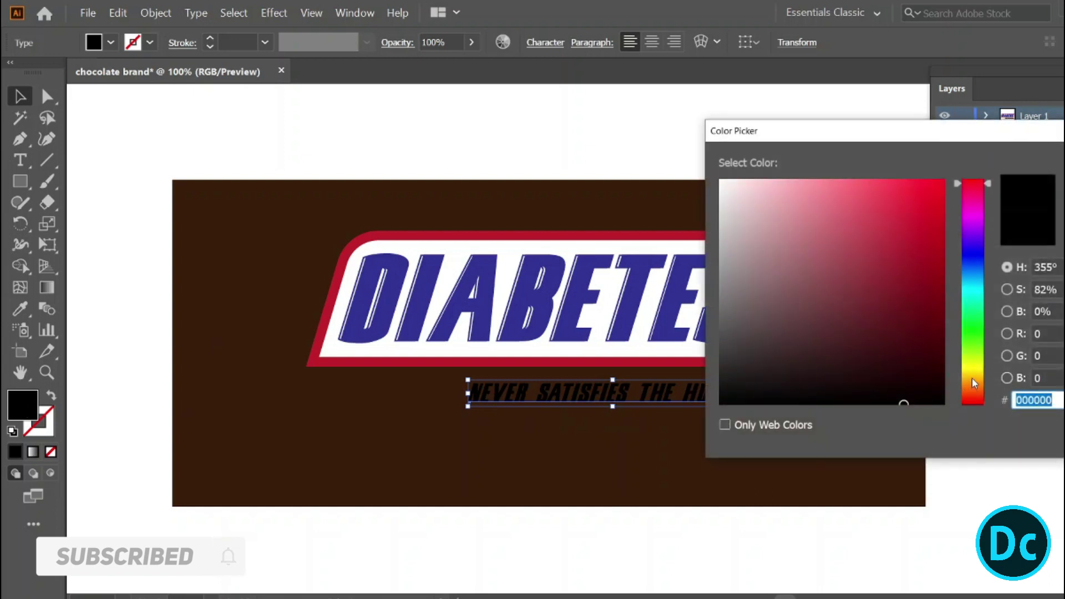
left_click(974, 381)
mouse_move(916, 265)
left_mouse_down()
mouse_move(927, 201)
mouse_move(910, 189)
left_mouse_up()
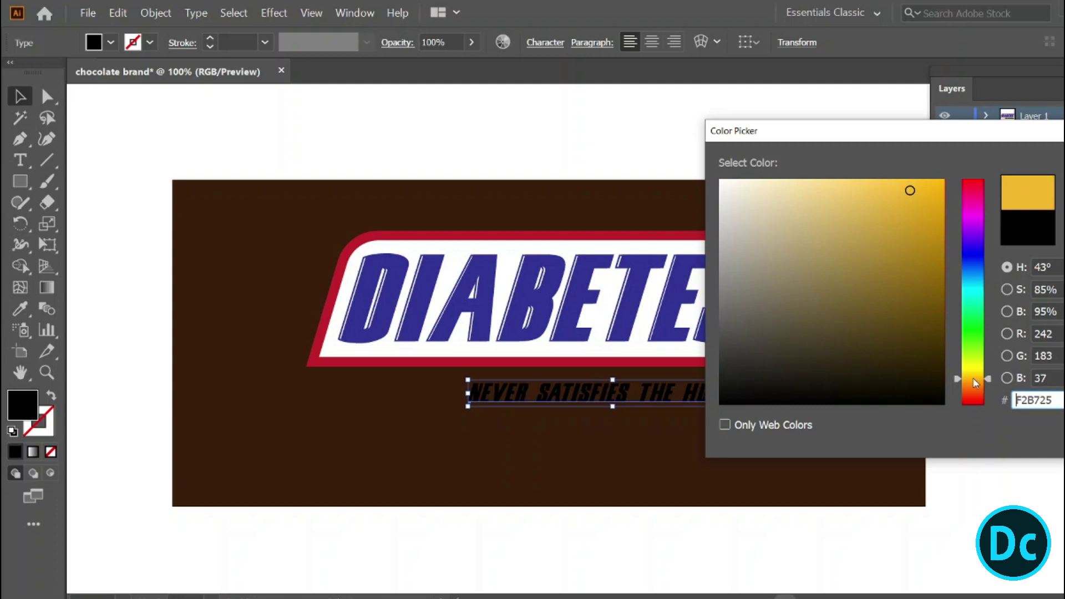
key("Return")
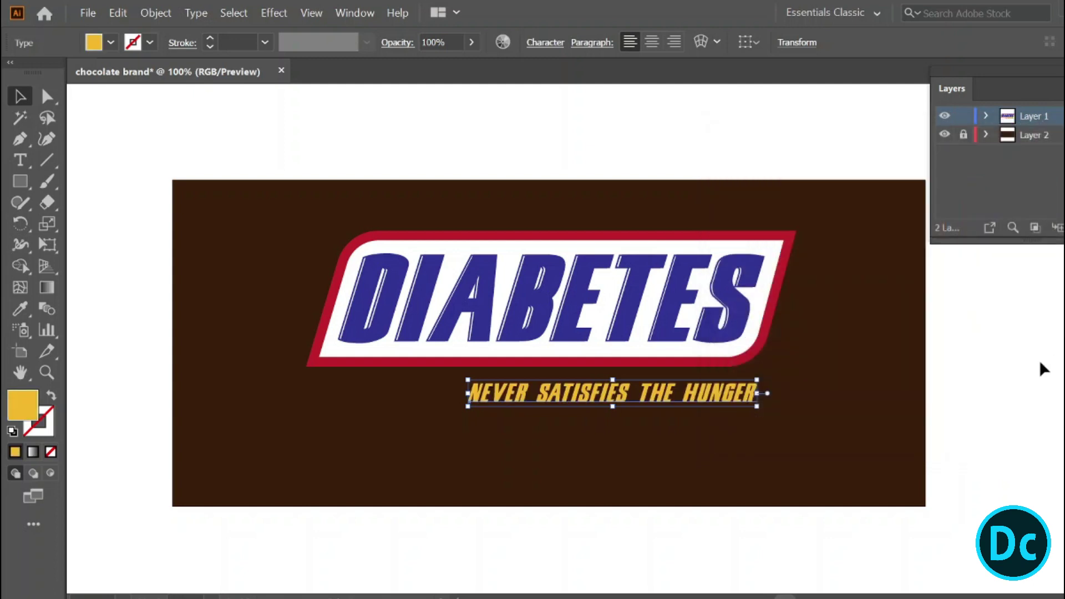
left_click(1005, 419)
left_click(716, 400)
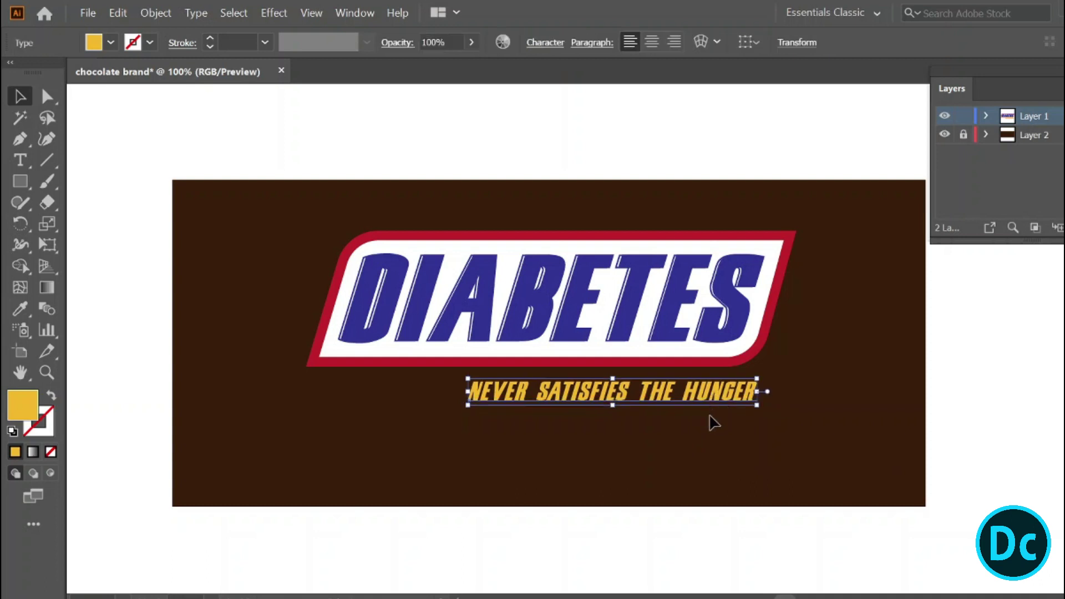
left_click(699, 441)
key("ctrl+minus")
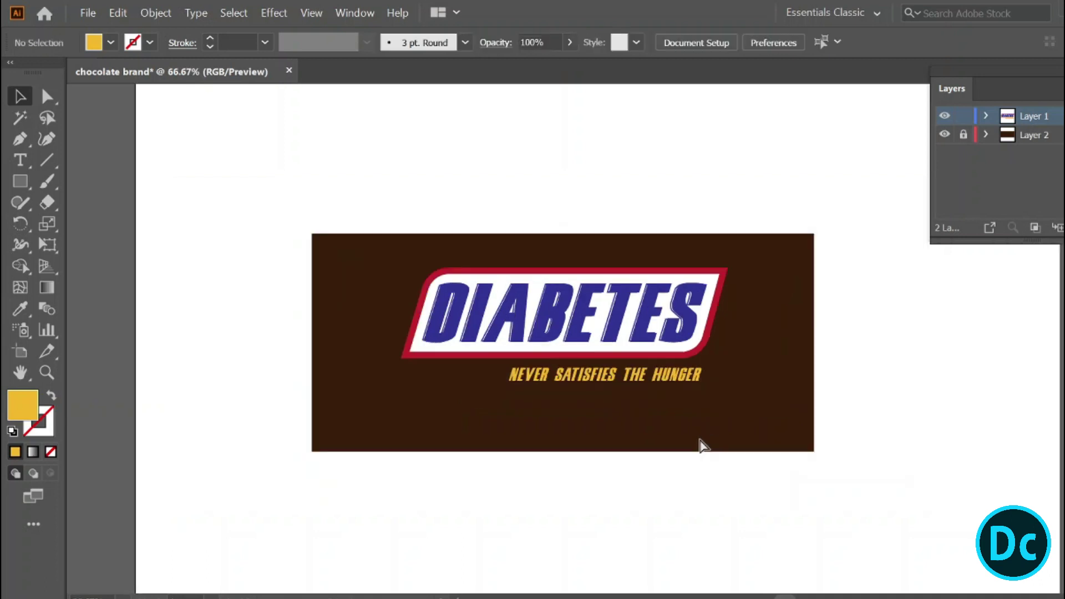